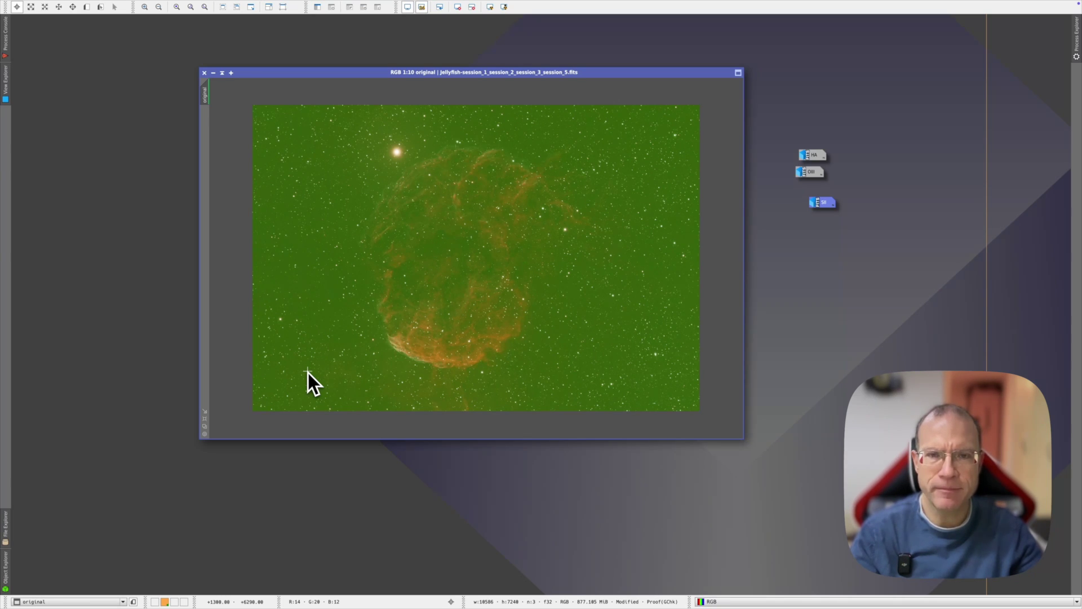
- Inspect the HA channel image, then launch the SetiAstro Perfect Palette Picker script
double_click(812, 154)
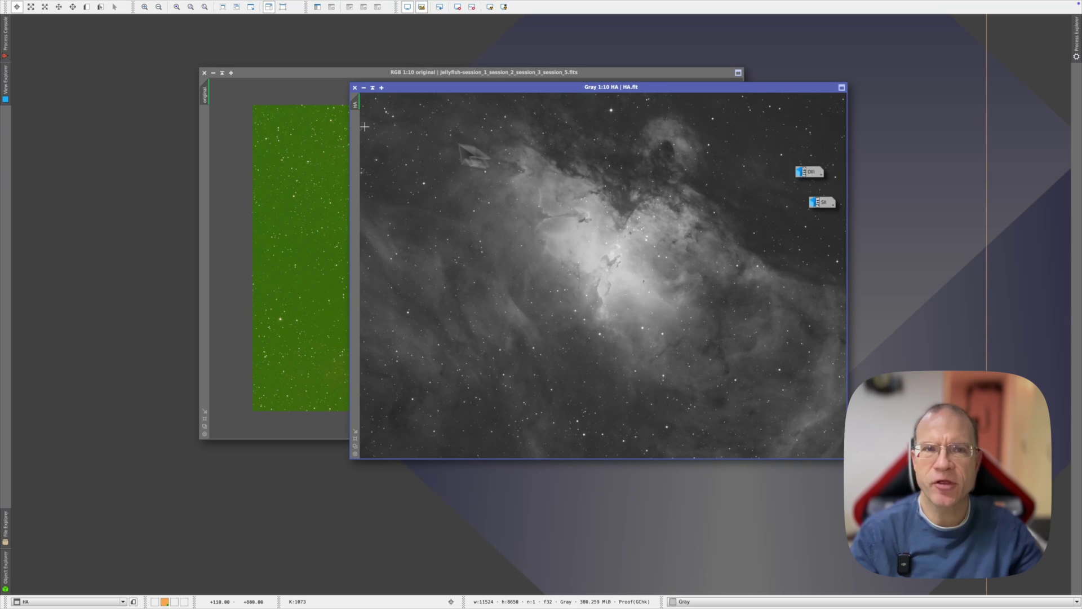
click(363, 88)
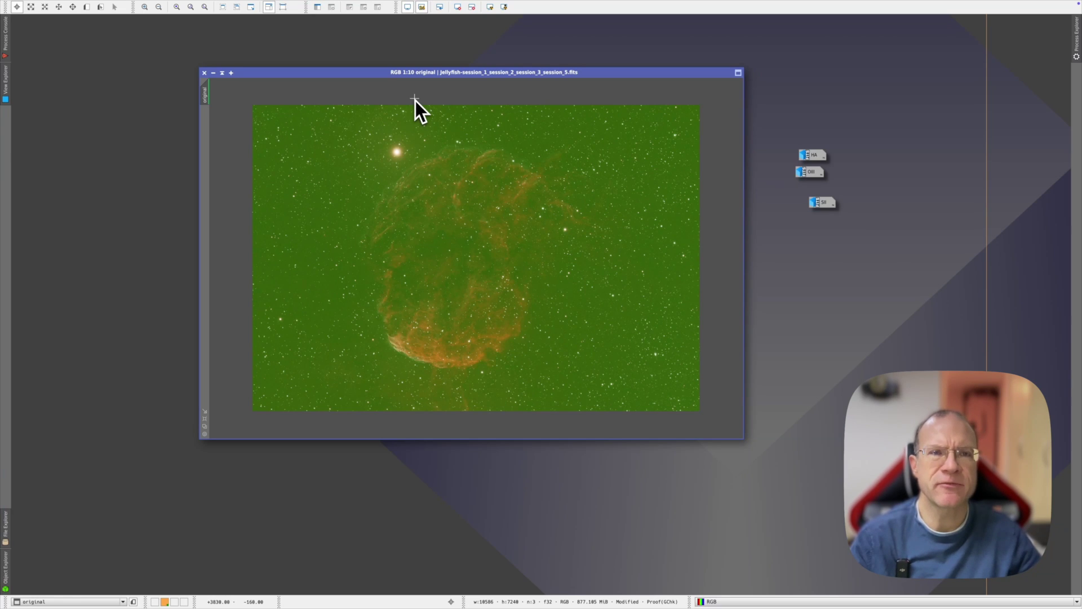
click(228, 5)
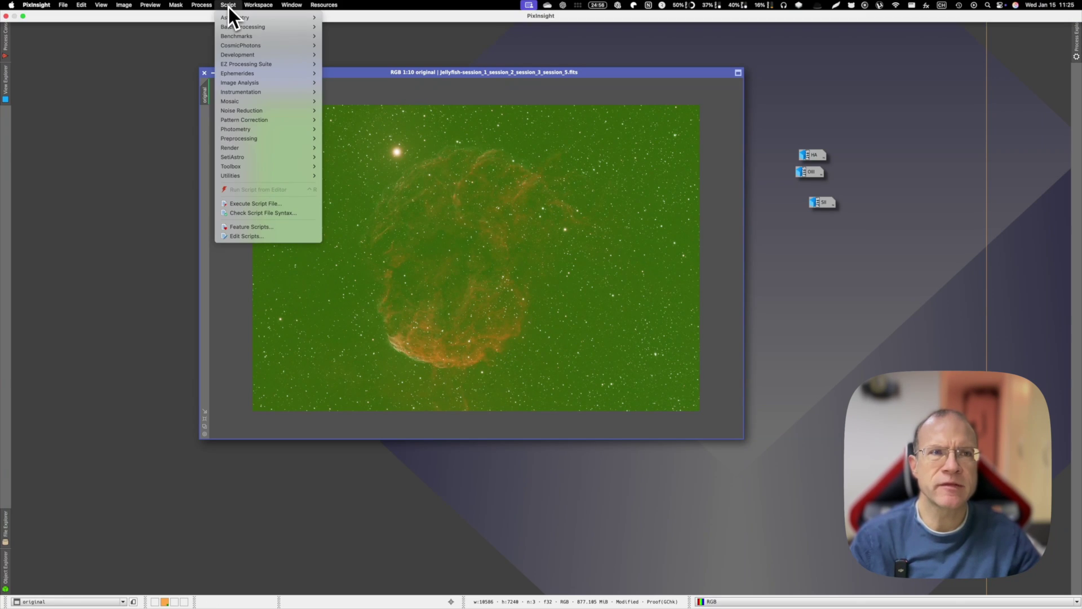
mouse_move(244, 168)
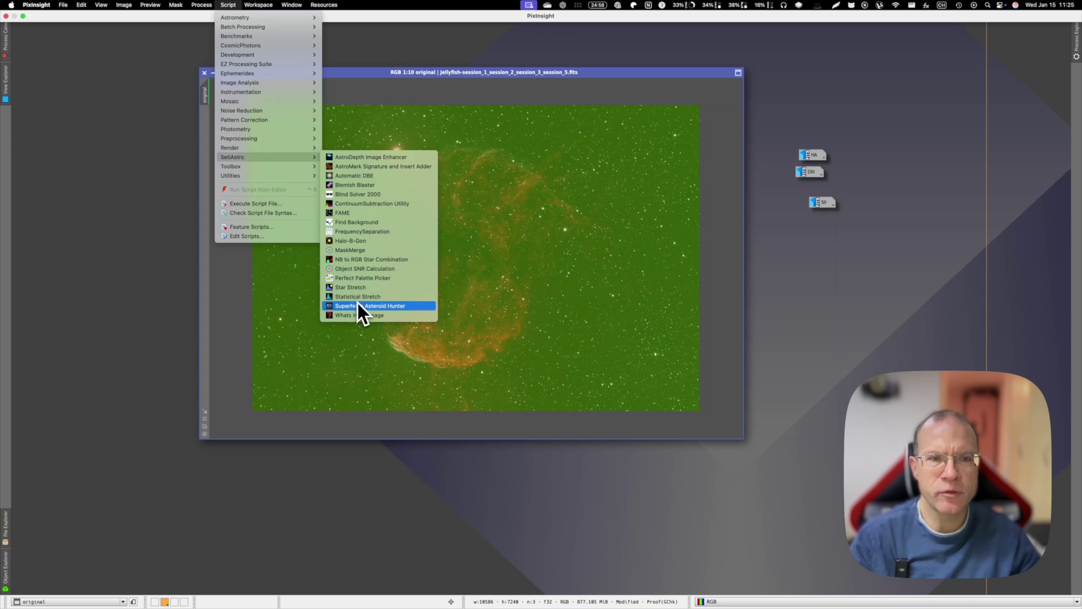
click(361, 279)
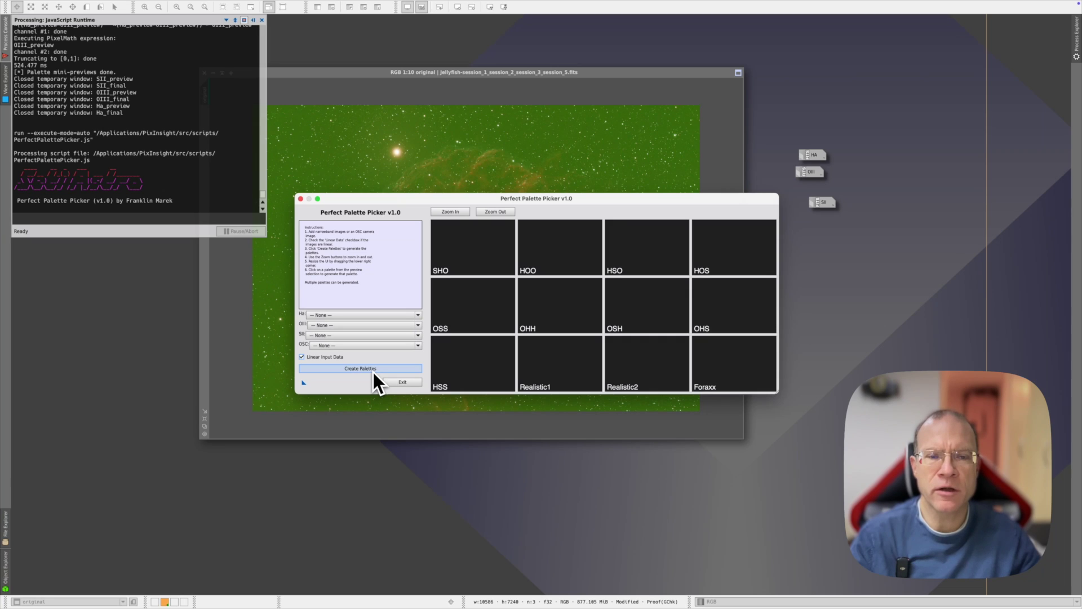
- Use the original image as OSC input and create the twelve palette previews
click(343, 345)
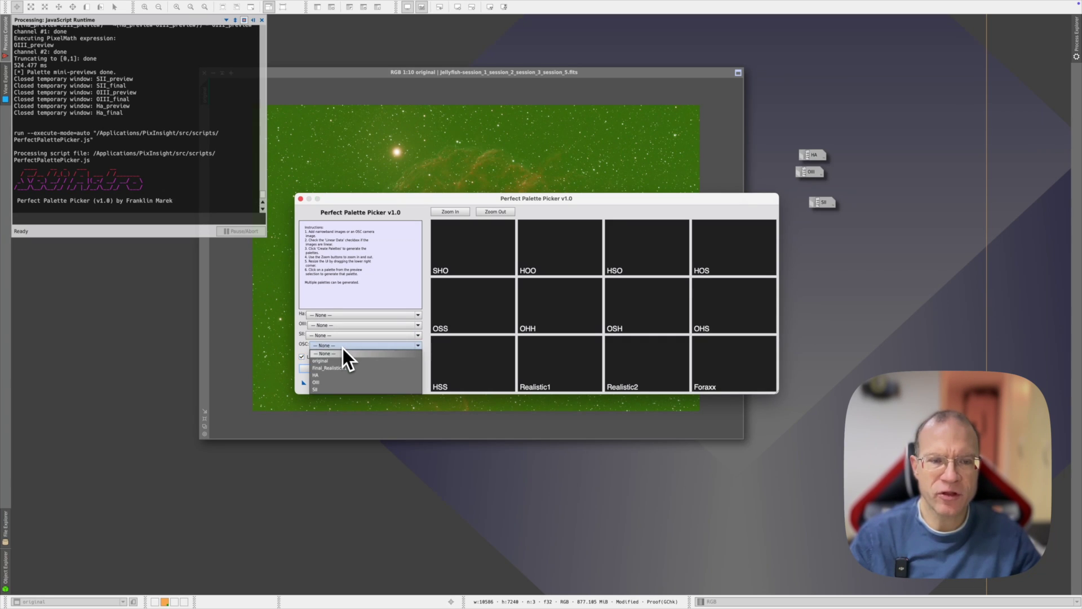
click(332, 361)
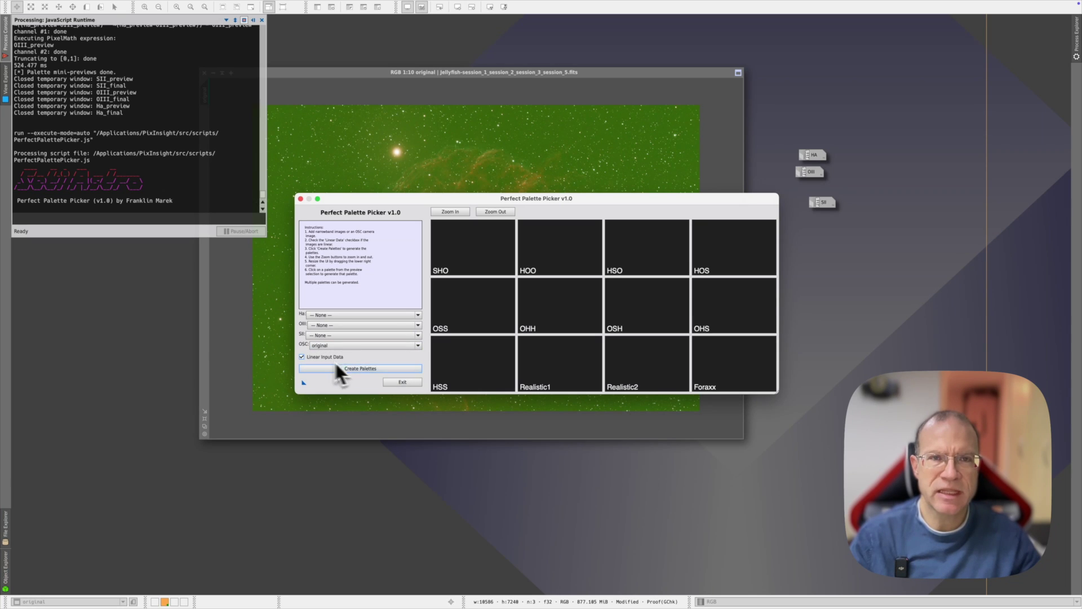
click(378, 369)
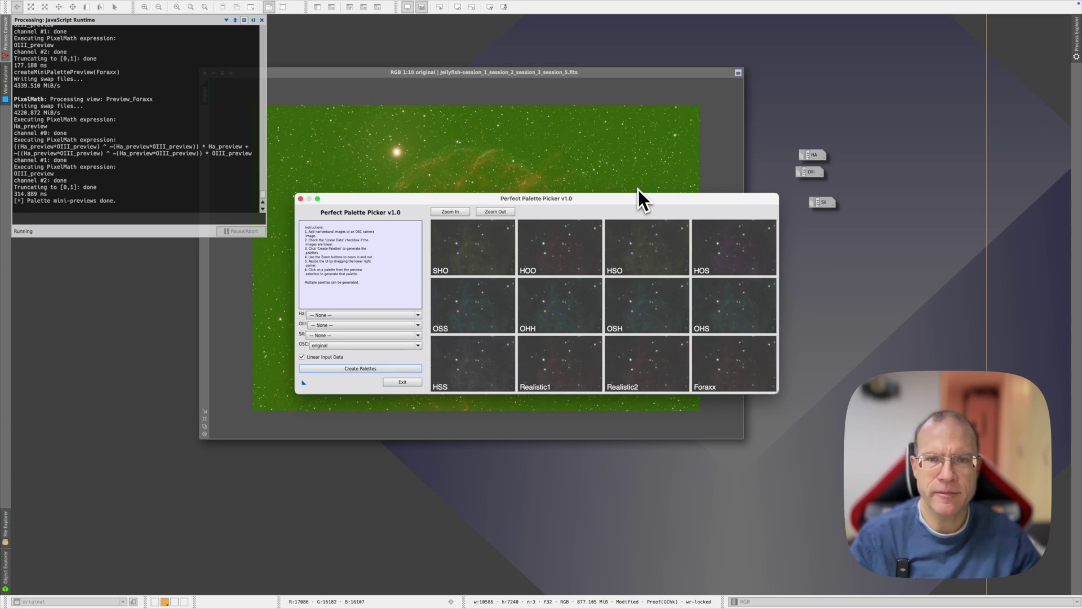
- Move and enlarge the picker, then zoom out twice to show the whole Jellyfish nebula
drag(633, 198, 473, 104)
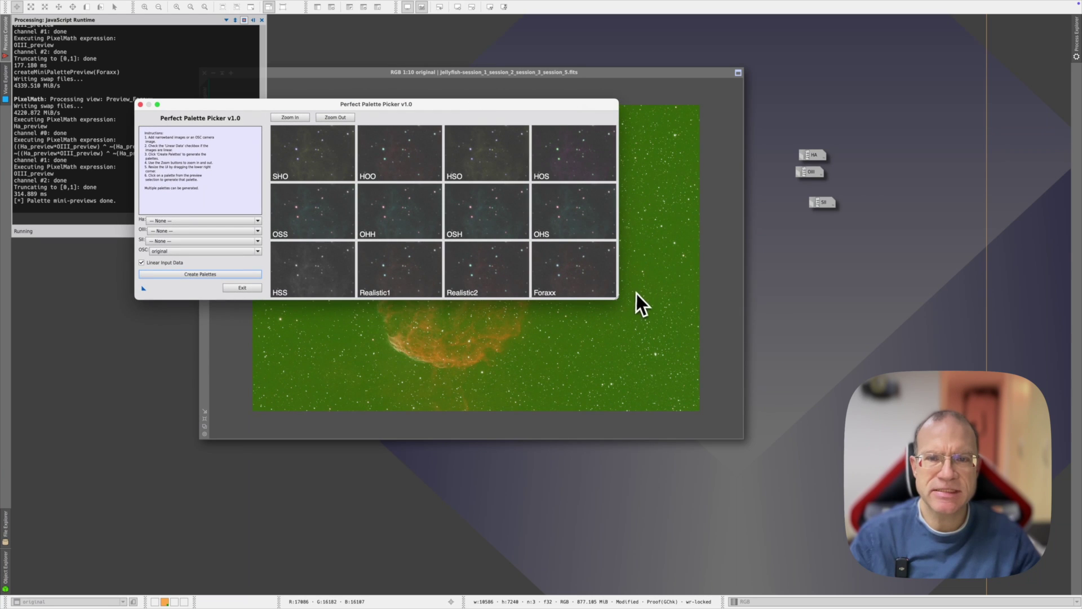
drag(618, 300, 892, 506)
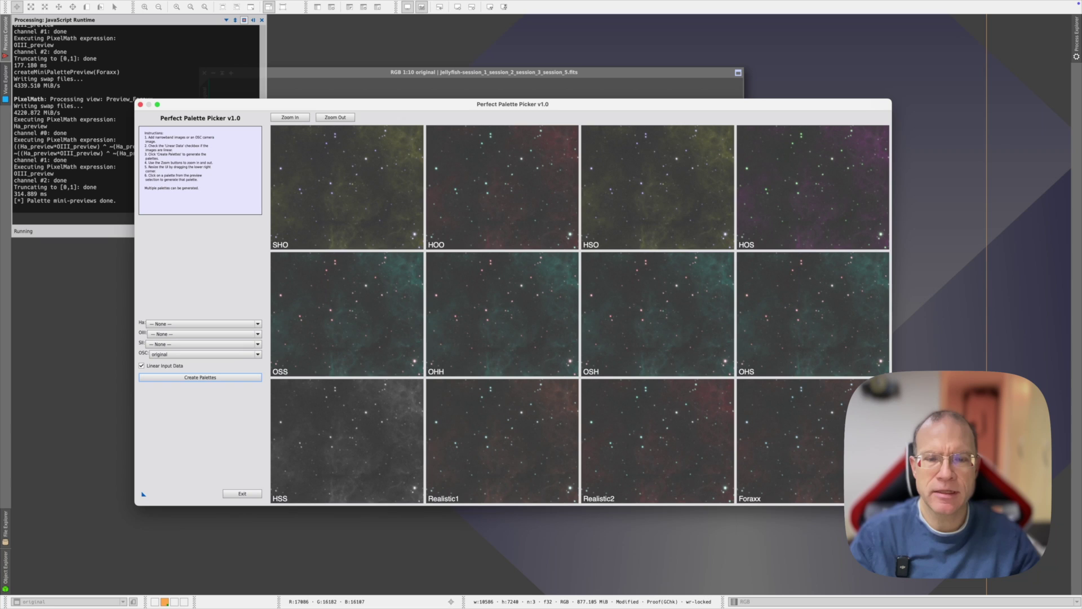
click(332, 119)
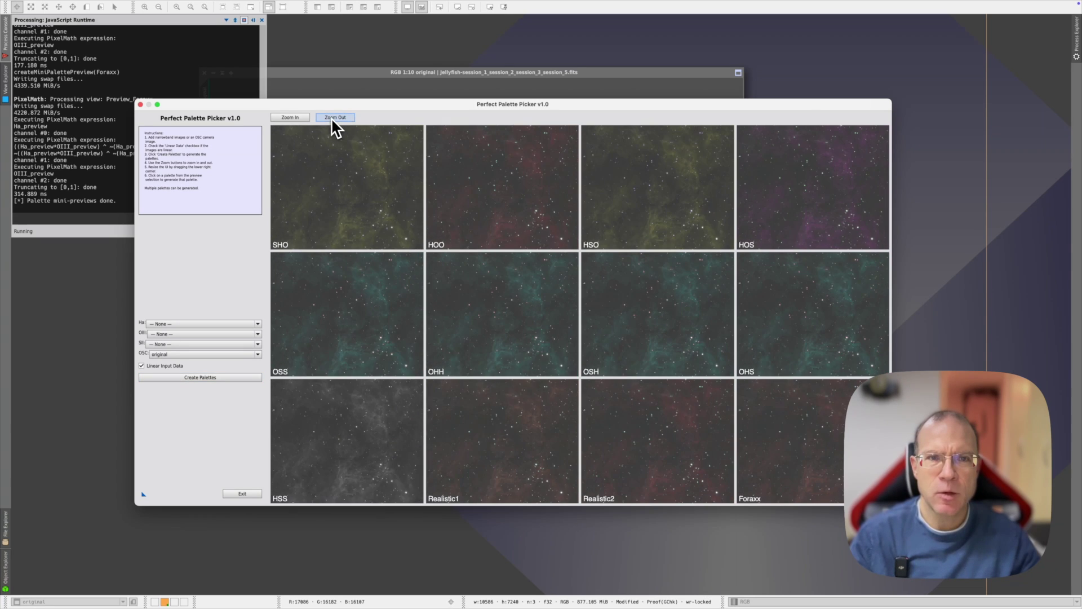
click(330, 118)
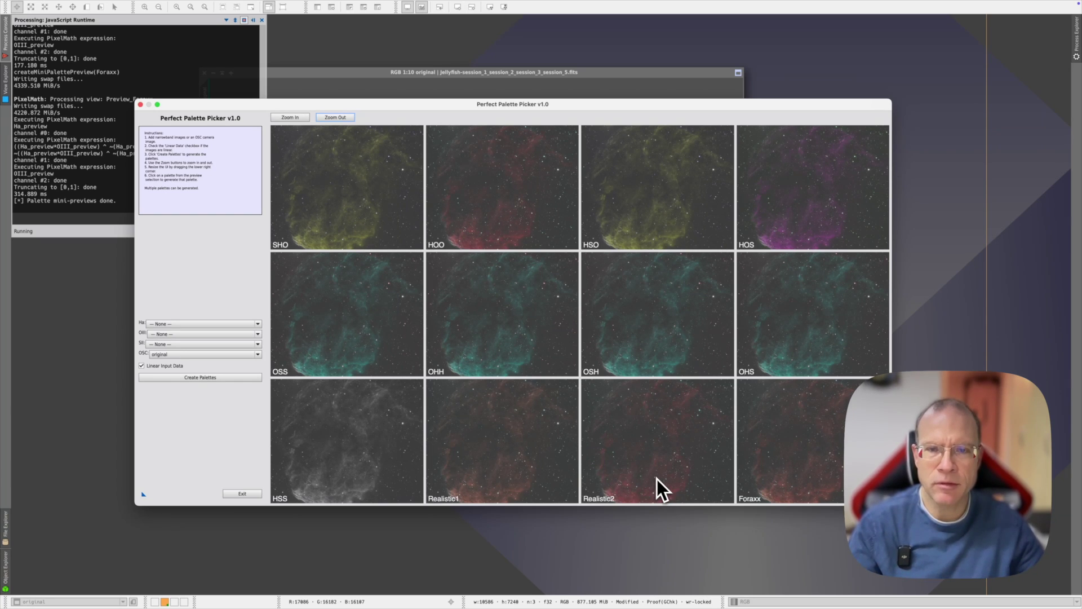
- Create full-size Final_HOO, Final_Realistic1 and Final_Realistic2 images, then close the picker
click(500, 207)
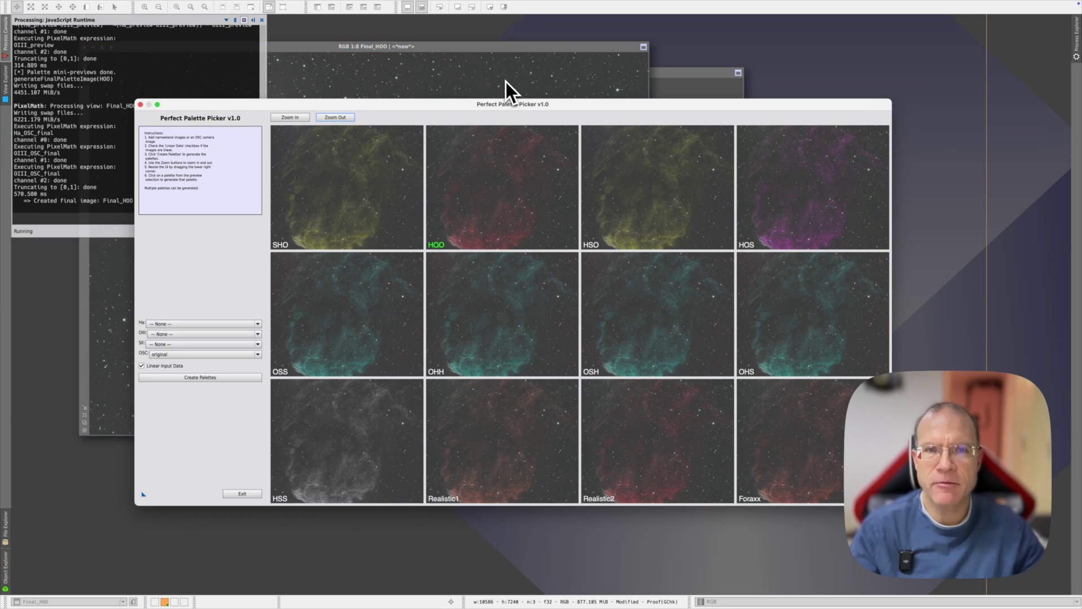
click(505, 436)
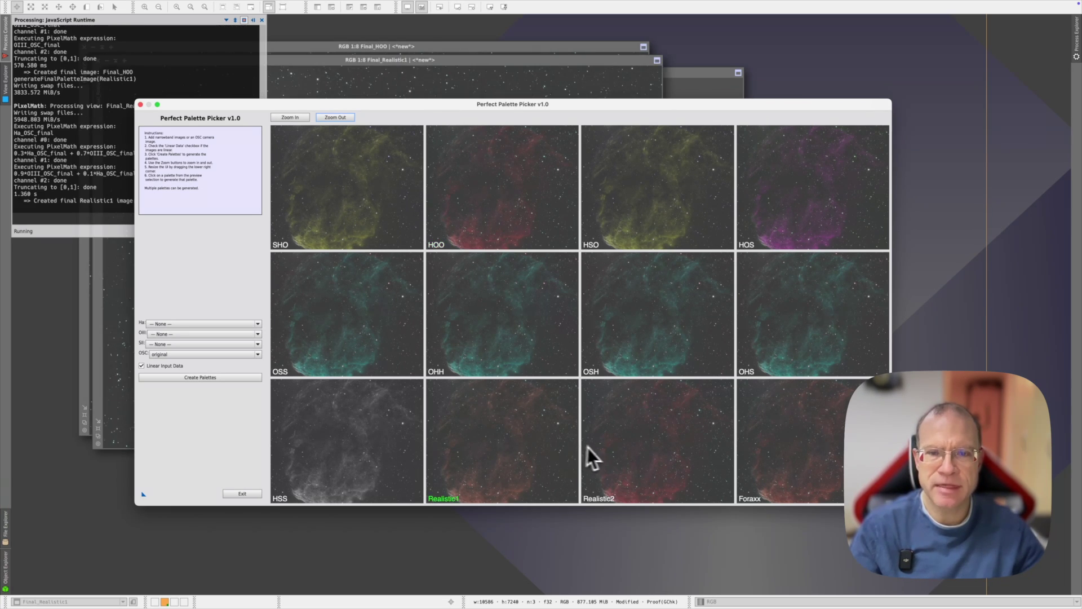
click(625, 449)
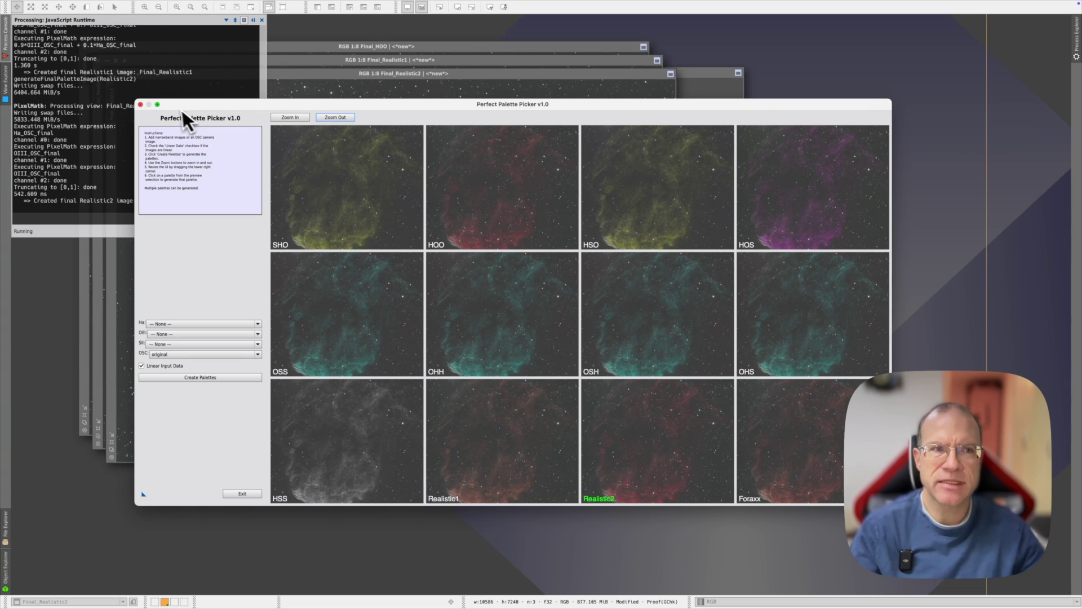
click(141, 104)
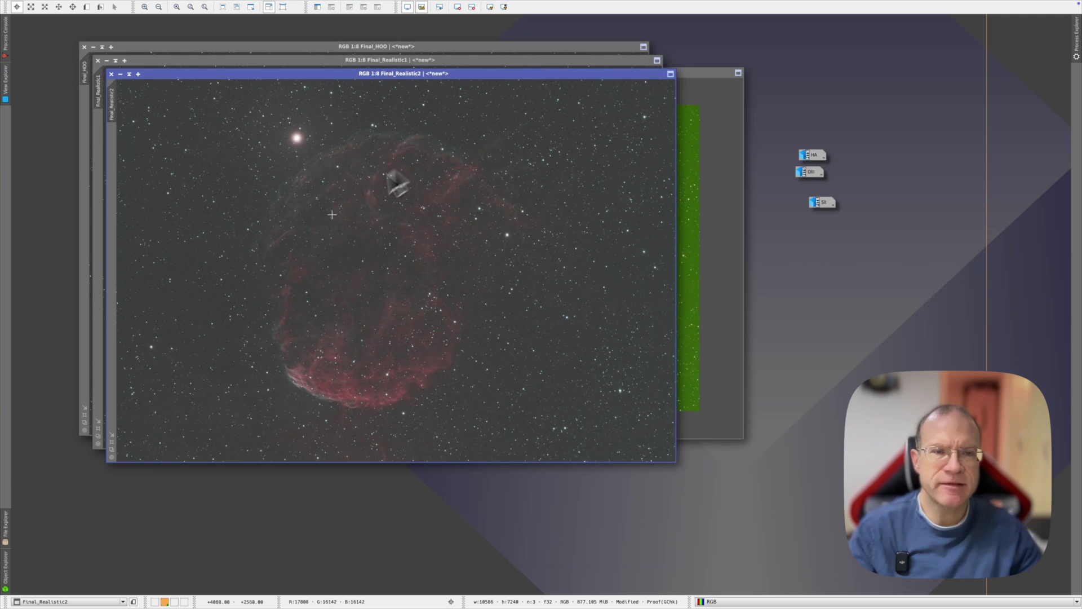
- Place Final_HOO on the right with Final_Realistic1 and Final_Realistic2 overlapping on the left
click(702, 74)
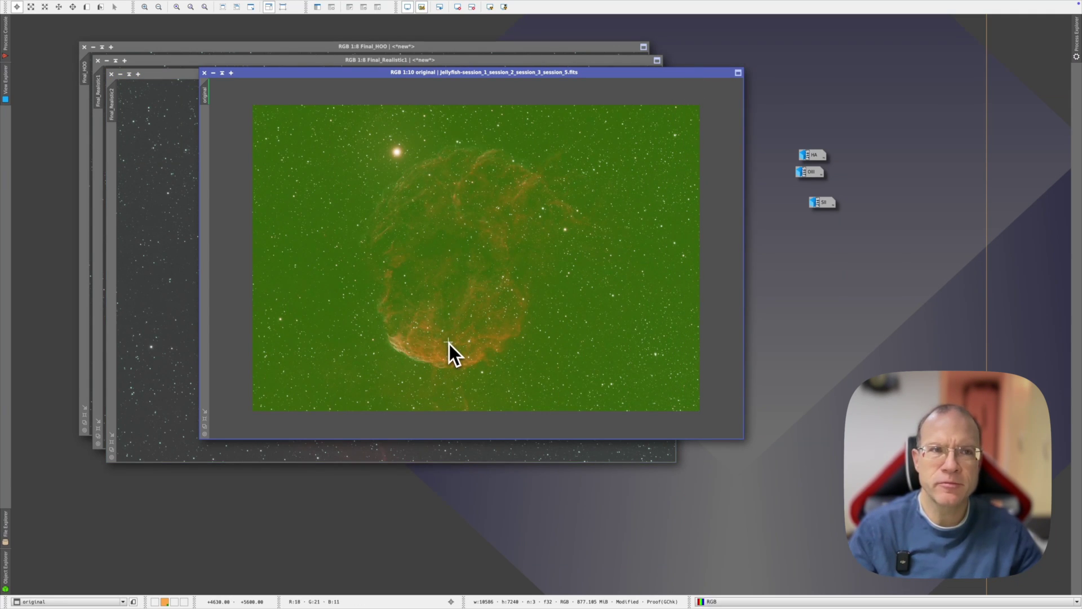
drag(300, 51, 692, 69)
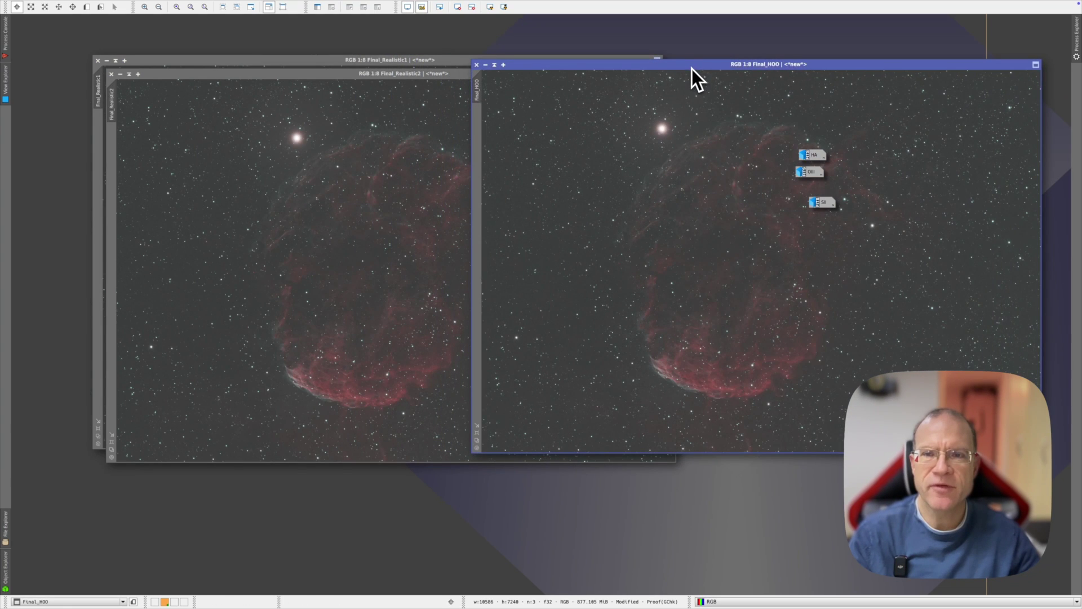
drag(246, 74, 165, 175)
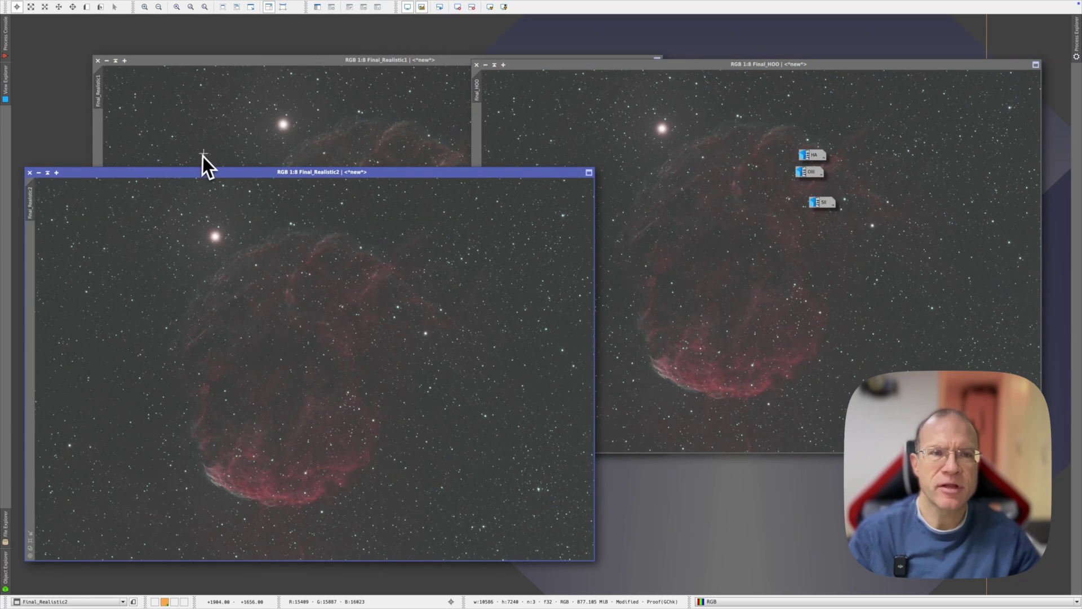
drag(289, 59, 246, 48)
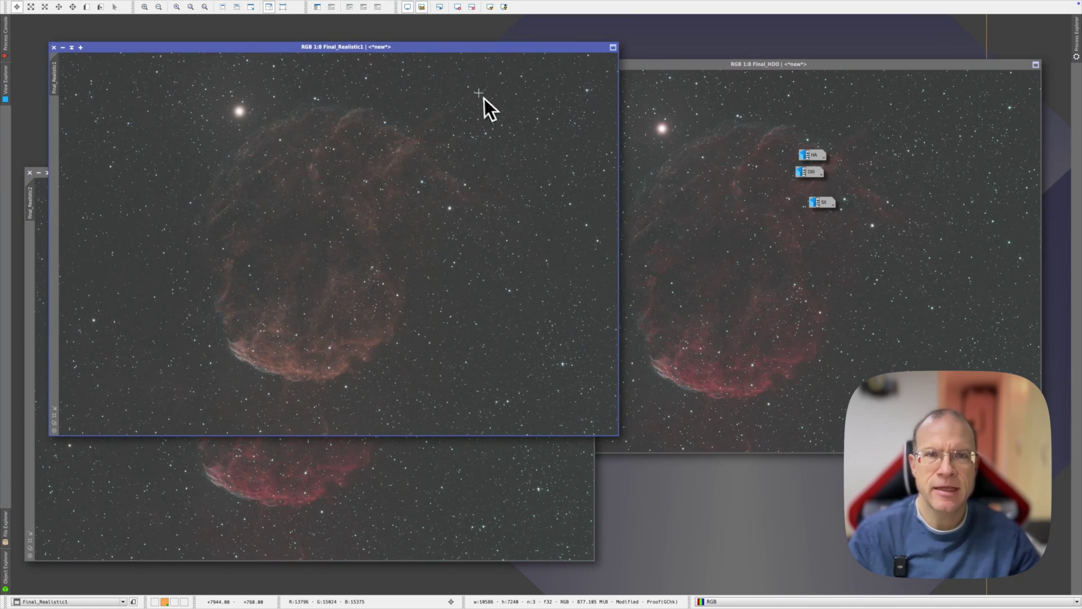
click(504, 445)
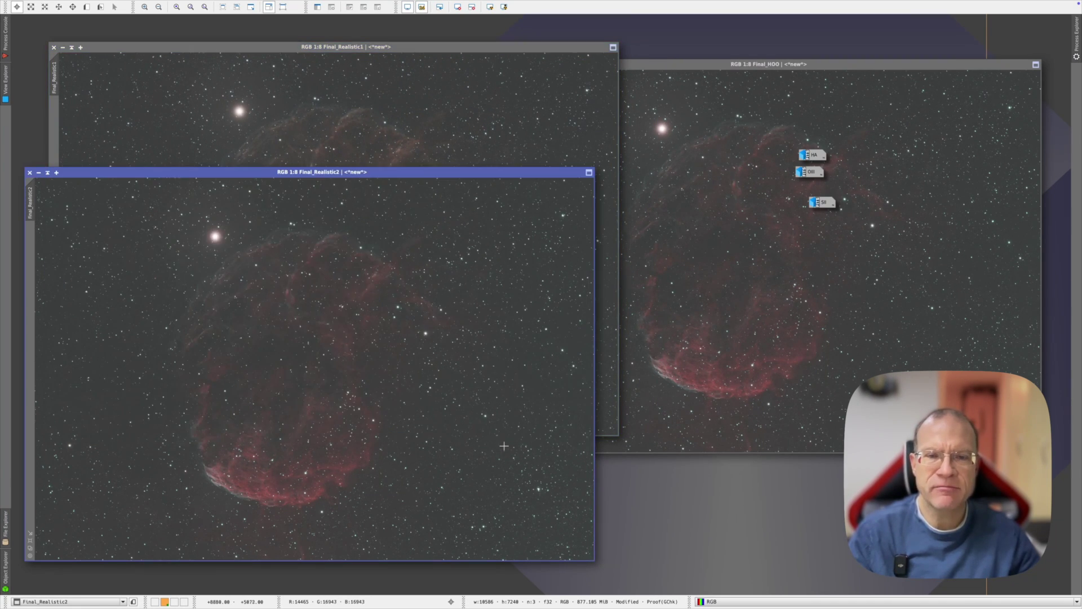
click(704, 69)
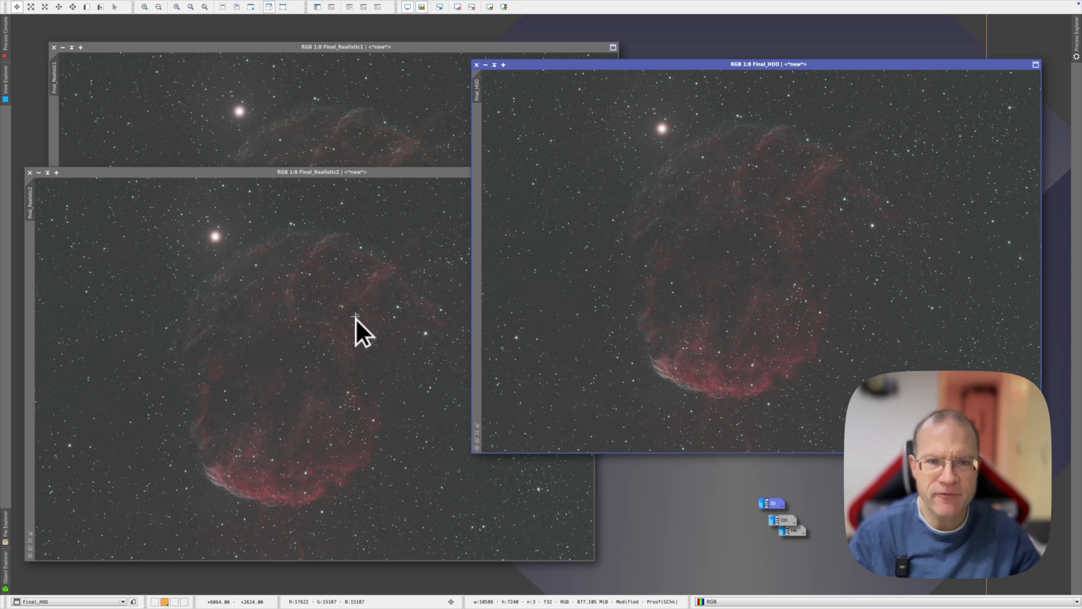
- Minimize Final_Realistic1 to an icon and move Final_HOO over Final_Realistic2
click(272, 50)
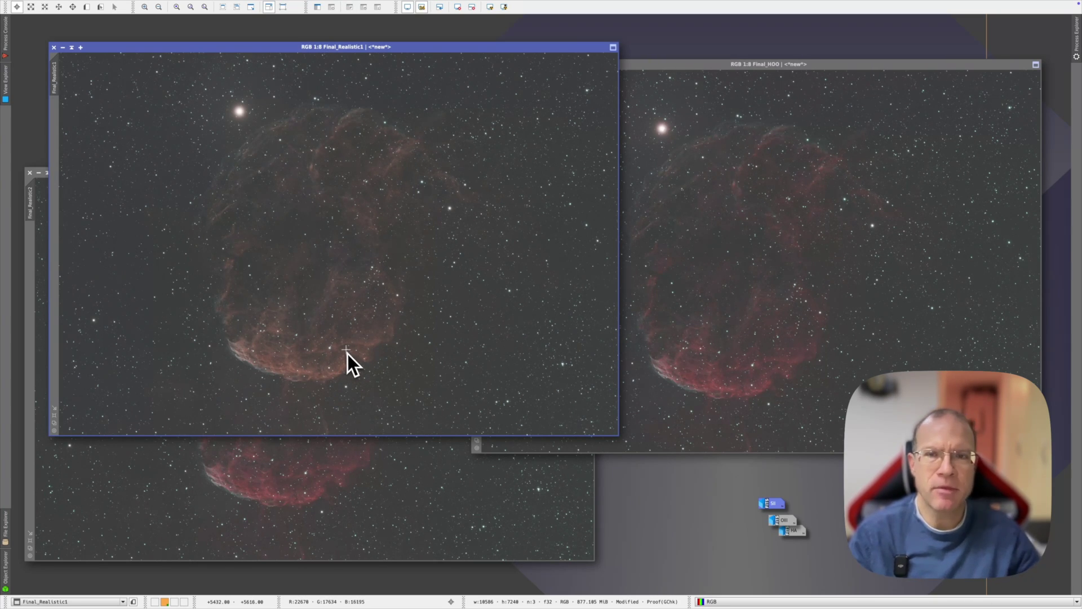
key(ctrl+m)
drag(571, 70, 134, 179)
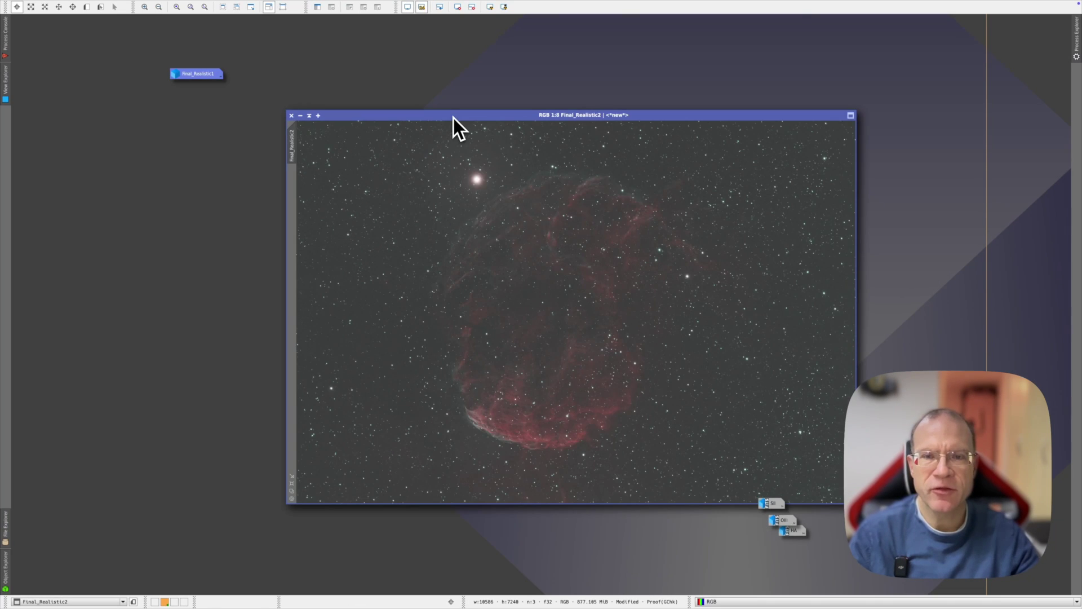
drag(772, 502, 753, 526)
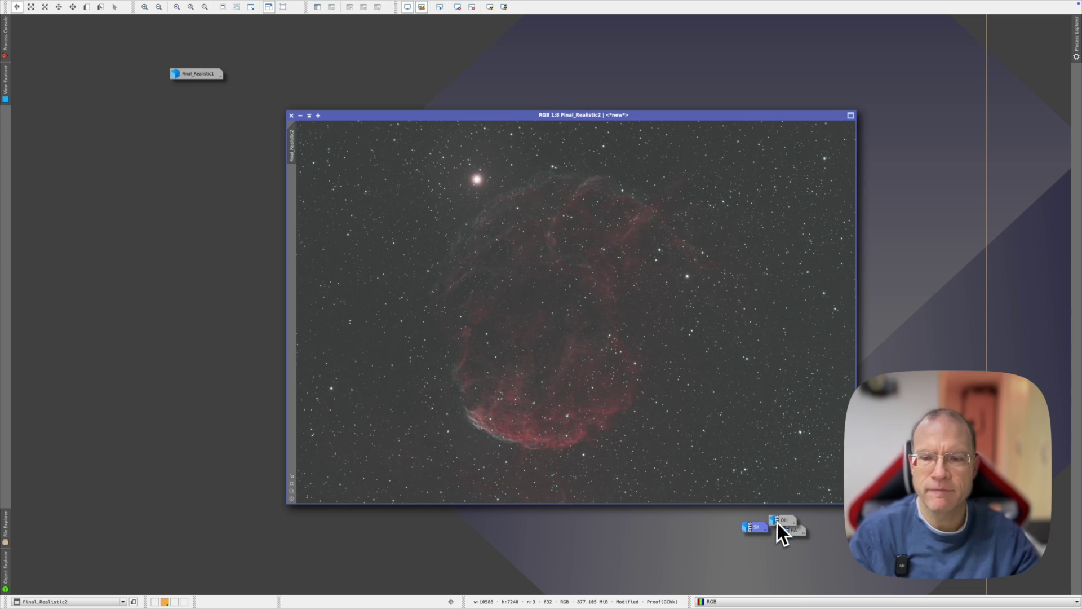
key(ctrl+Tab)
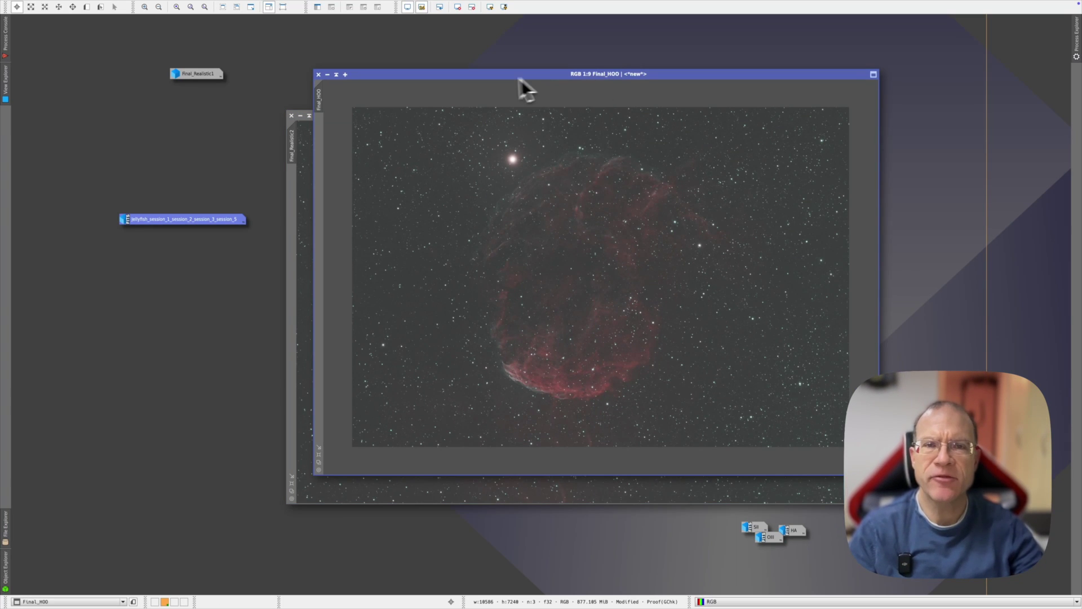
- Reopen the original Jellyfish image from its icon and position it beside Final_HOO
key(ctrl+Tab)
mouse_move(493, 80)
mouse_down()
mouse_move(479, 157)
mouse_move(499, 111)
mouse_move(493, 88)
mouse_up()
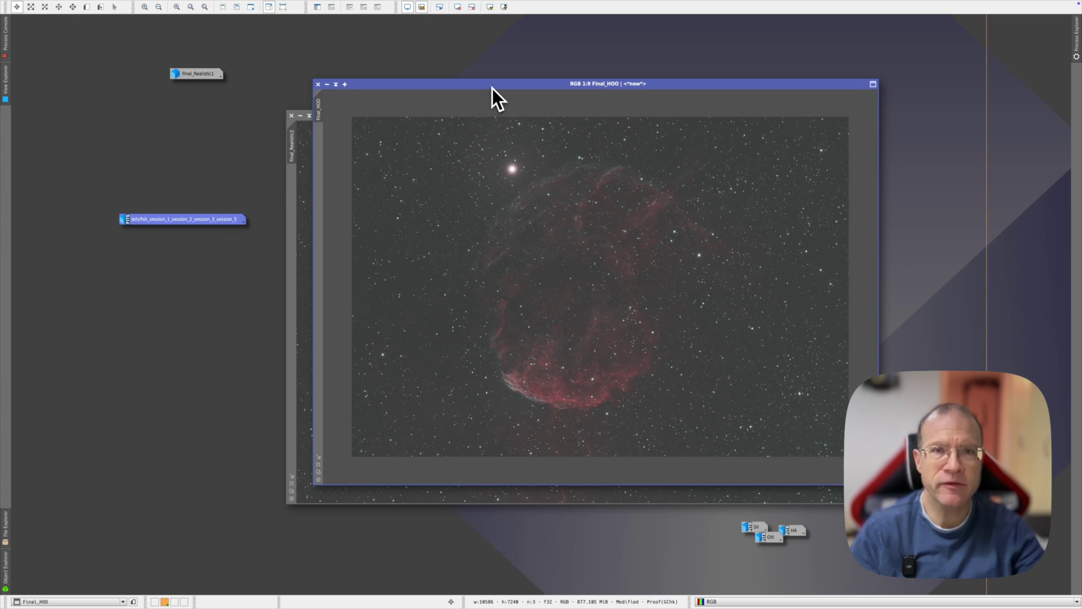
double_click(154, 223)
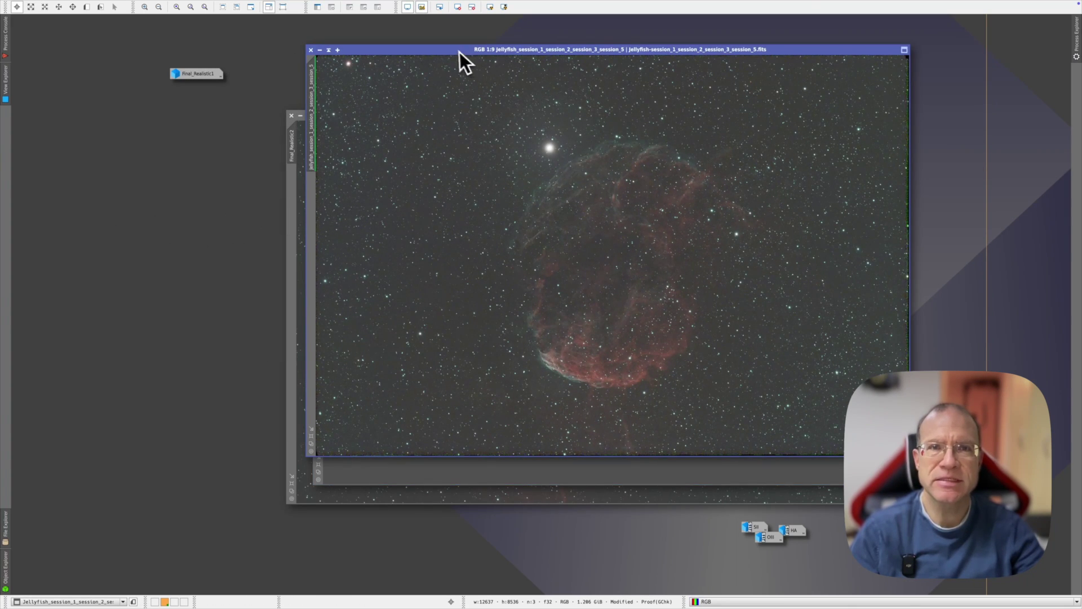
drag(458, 50, 450, 49)
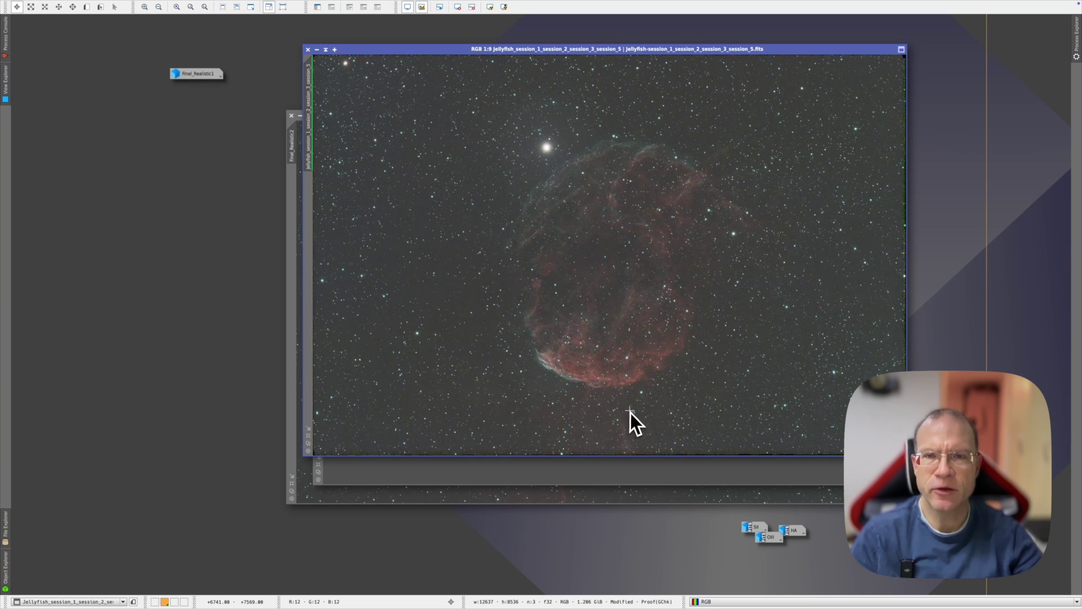
drag(429, 49, 320, 128)
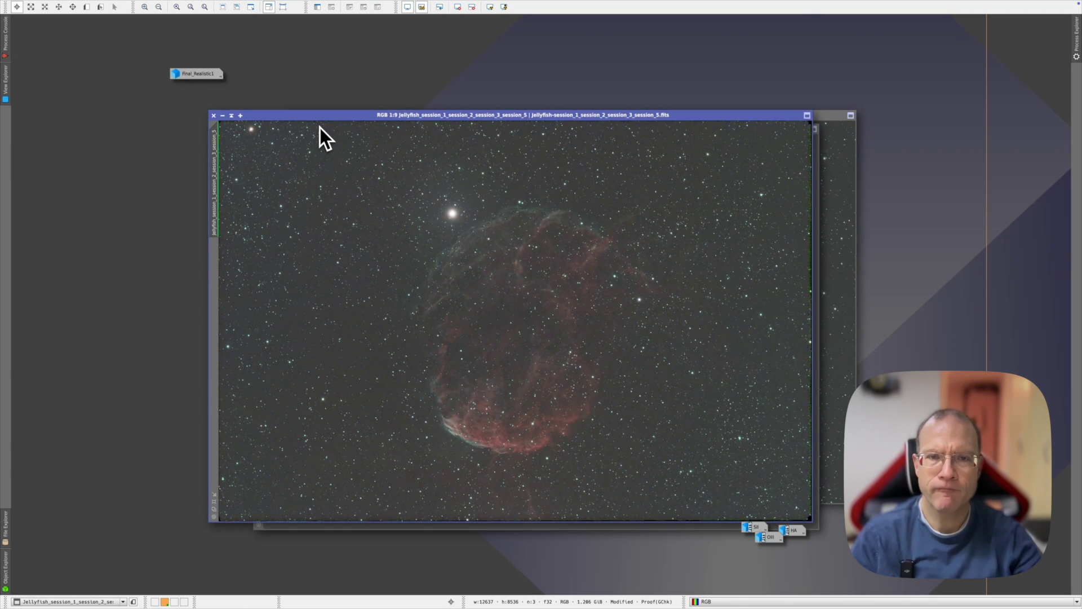
- Compare the Jellyfish image with Final_HOO using undo/redo flips and Ctrl+Tab
key(ctrl+z)
key(ctrl+y)
key(ctrl+z)
key(ctrl+y)
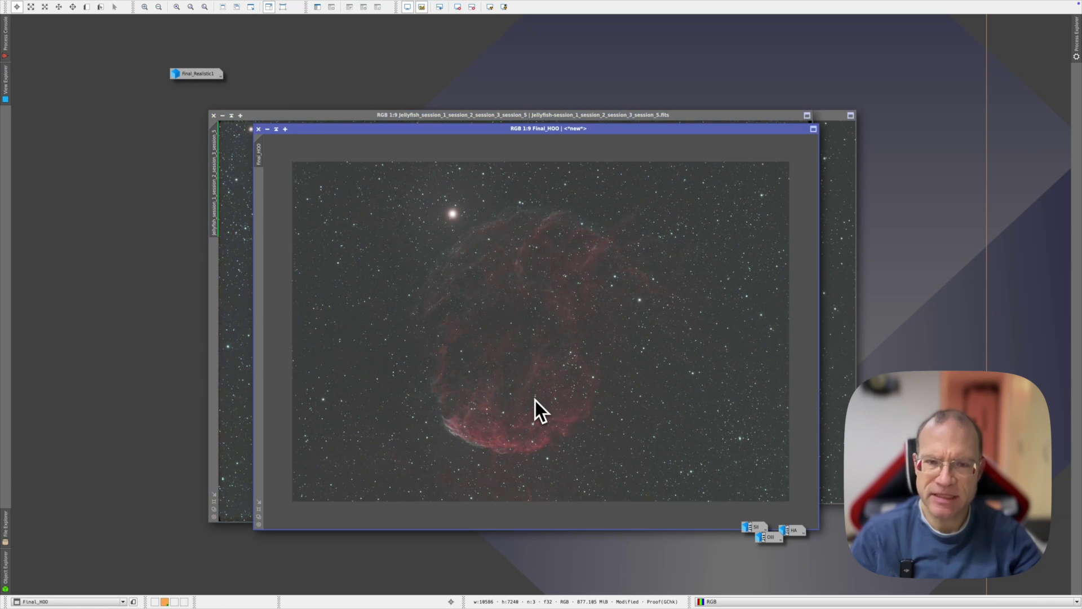
key(ctrl+Tab)
key(ctrl+Tab)
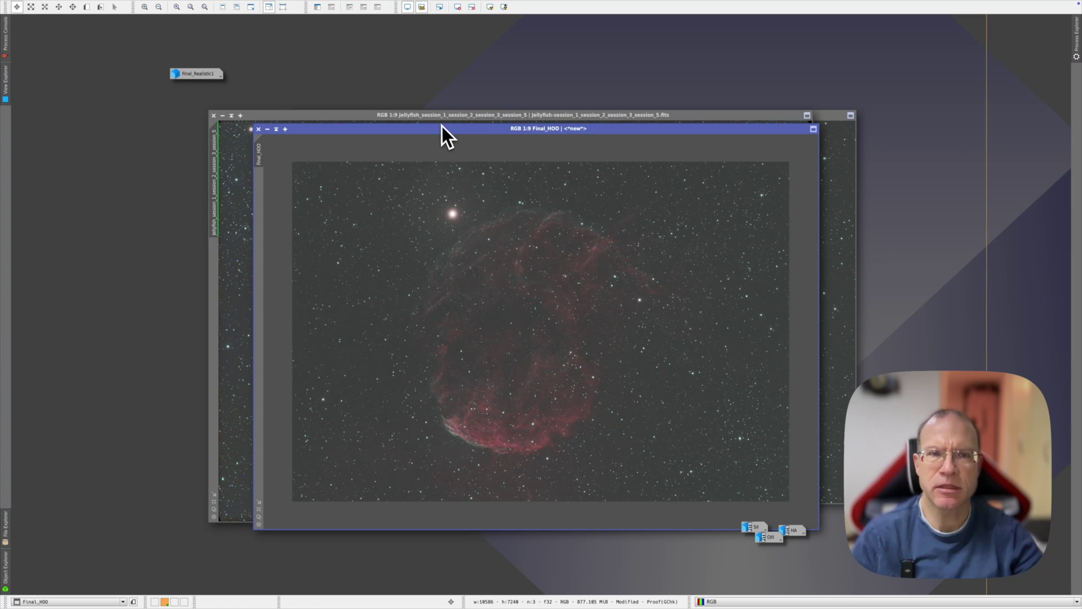
drag(442, 127, 276, 142)
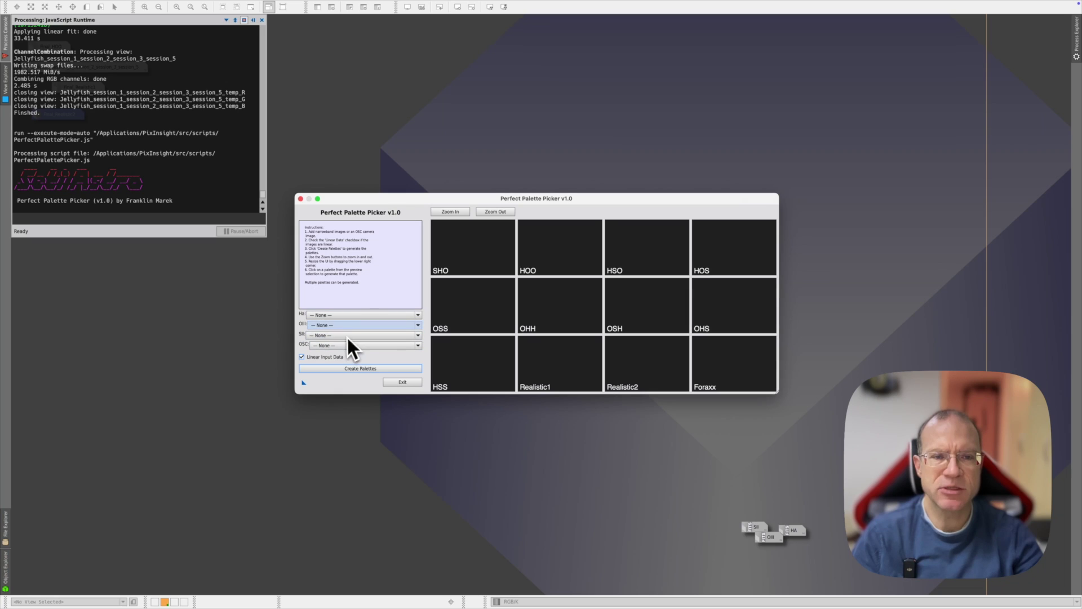
- Assign the HA, OIII and SII images to the Ha, OIII and SII channel inputs
click(417, 315)
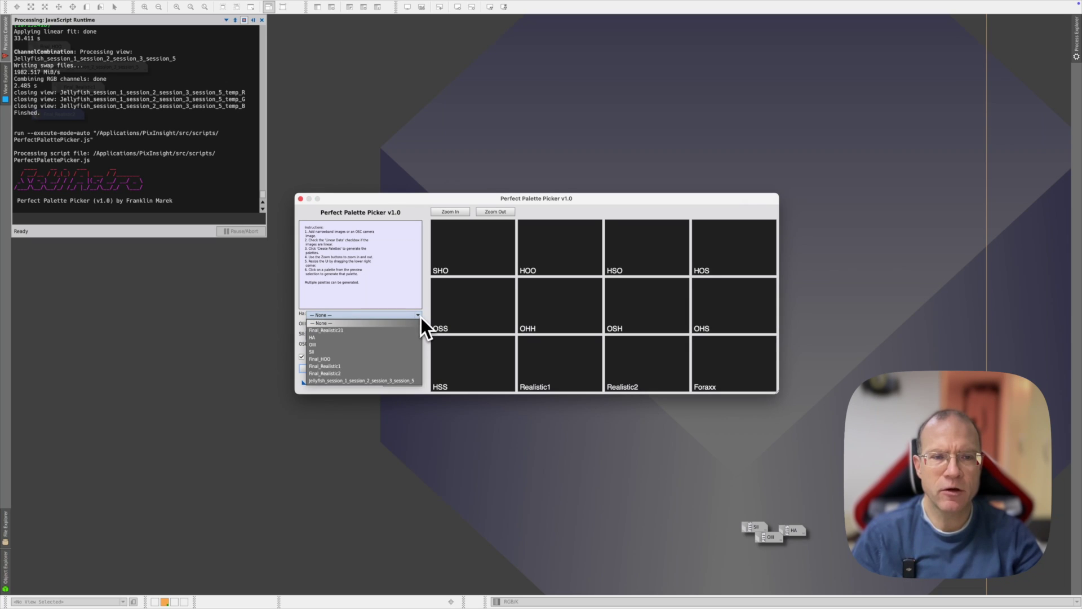
click(383, 337)
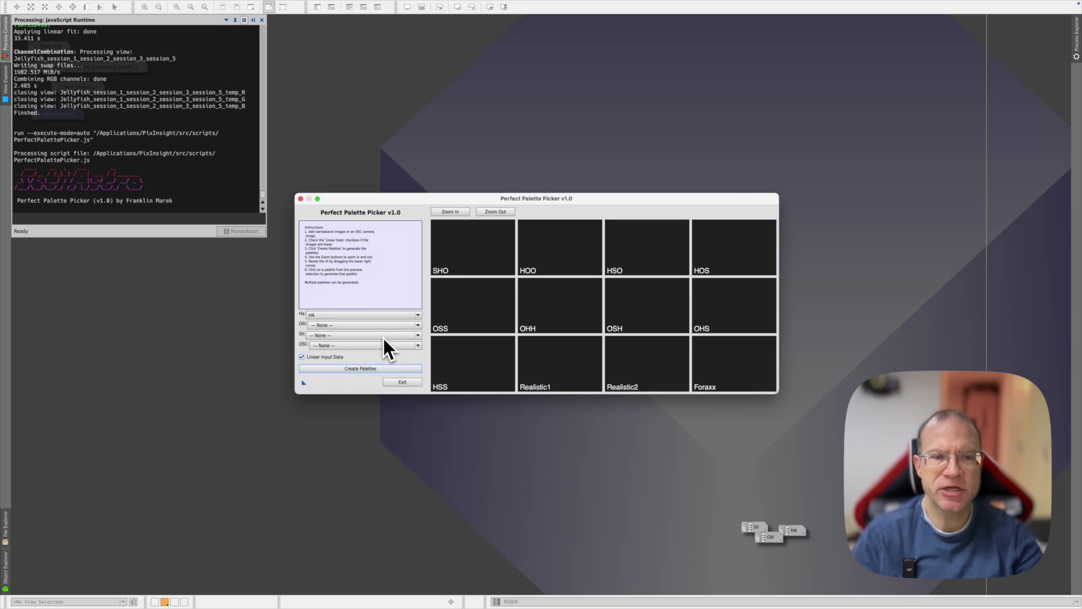
click(418, 326)
click(354, 356)
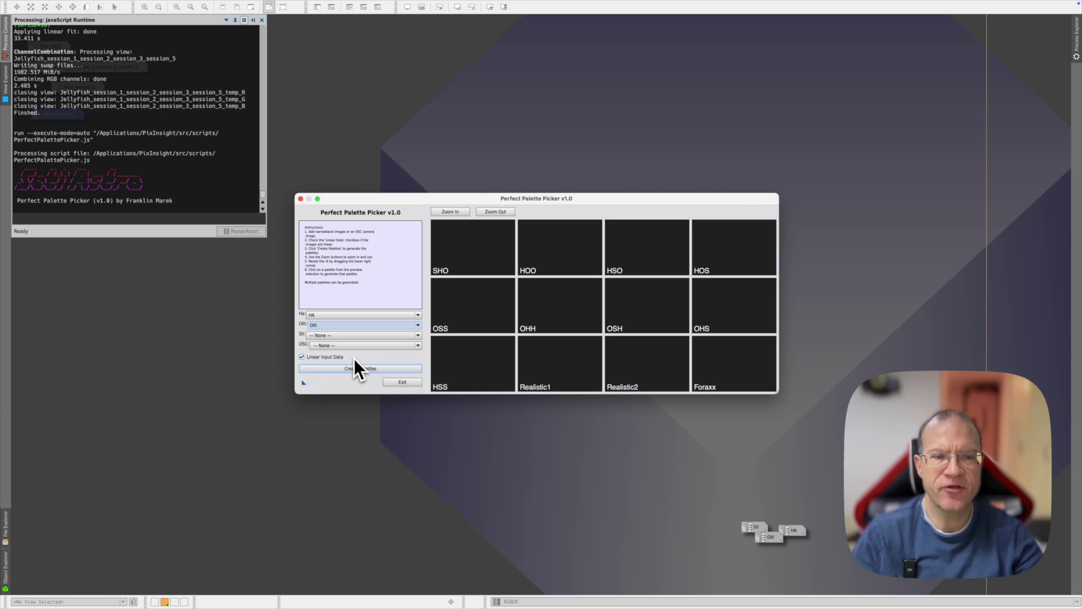
click(417, 337)
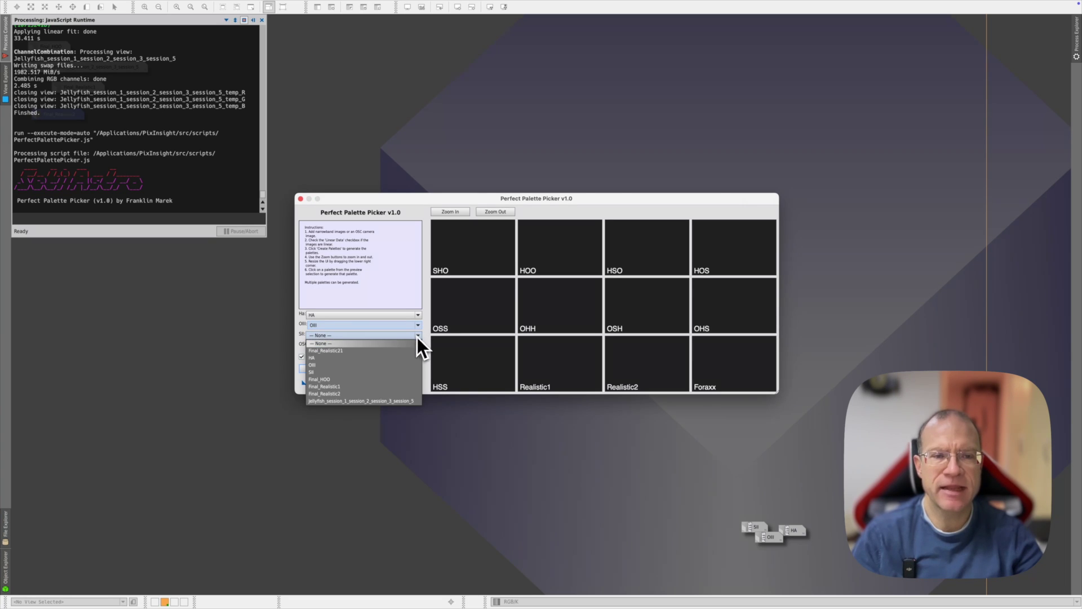
click(330, 372)
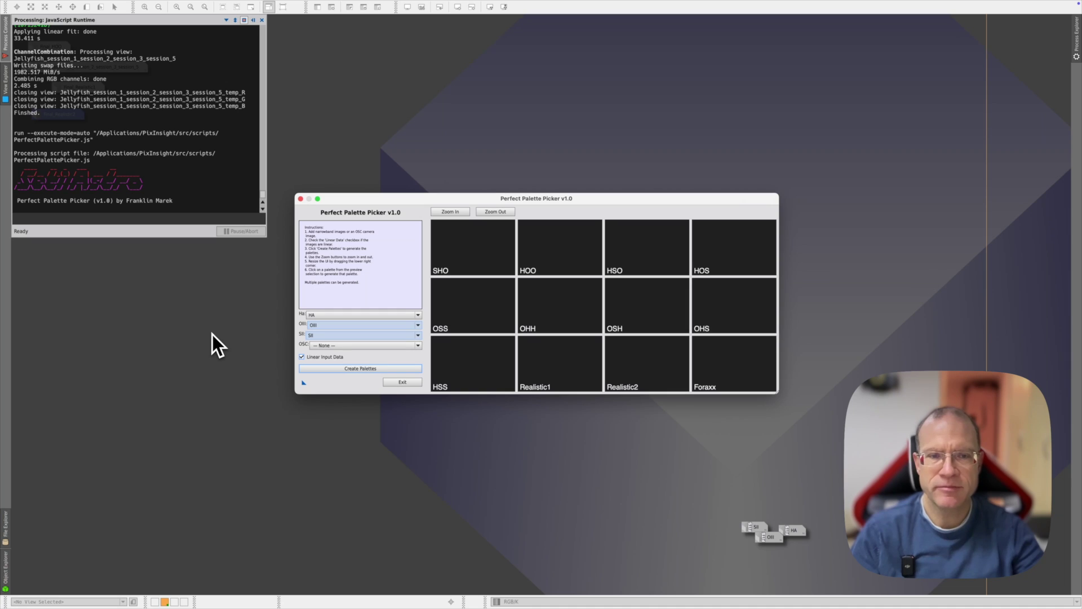
- Create the Eagle Nebula palette previews, enlarge the picker, and zoom previews out
click(353, 365)
drag(594, 200, 411, 80)
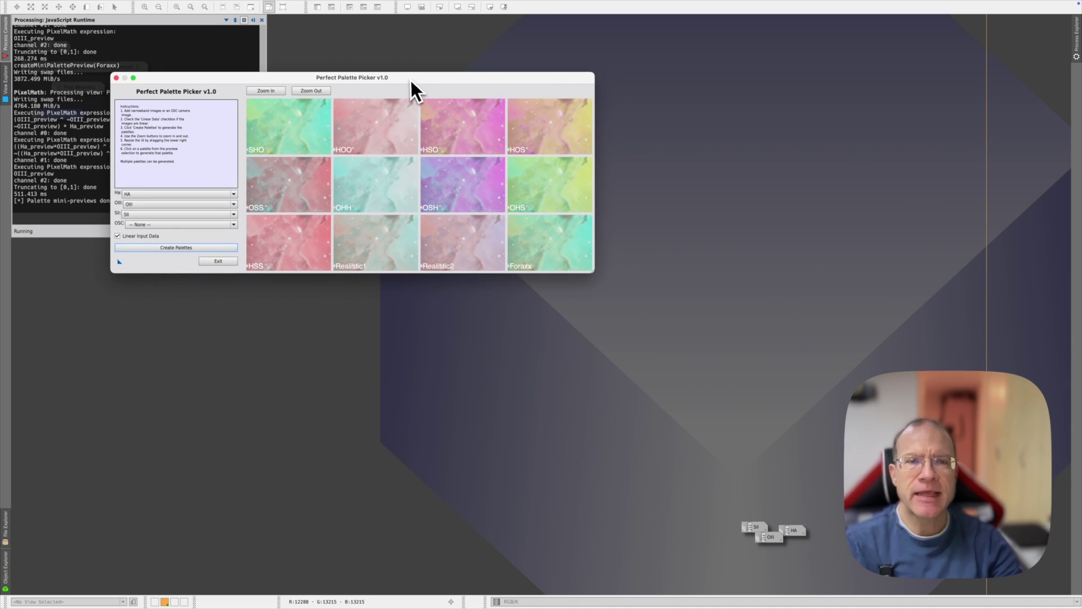
drag(595, 274, 990, 511)
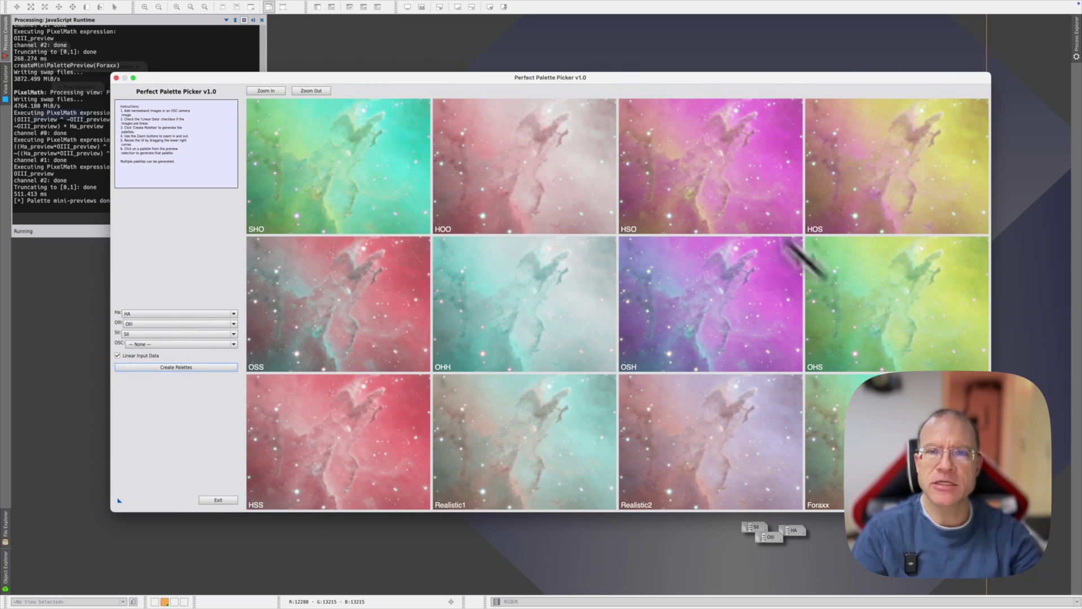
drag(680, 77, 598, 28)
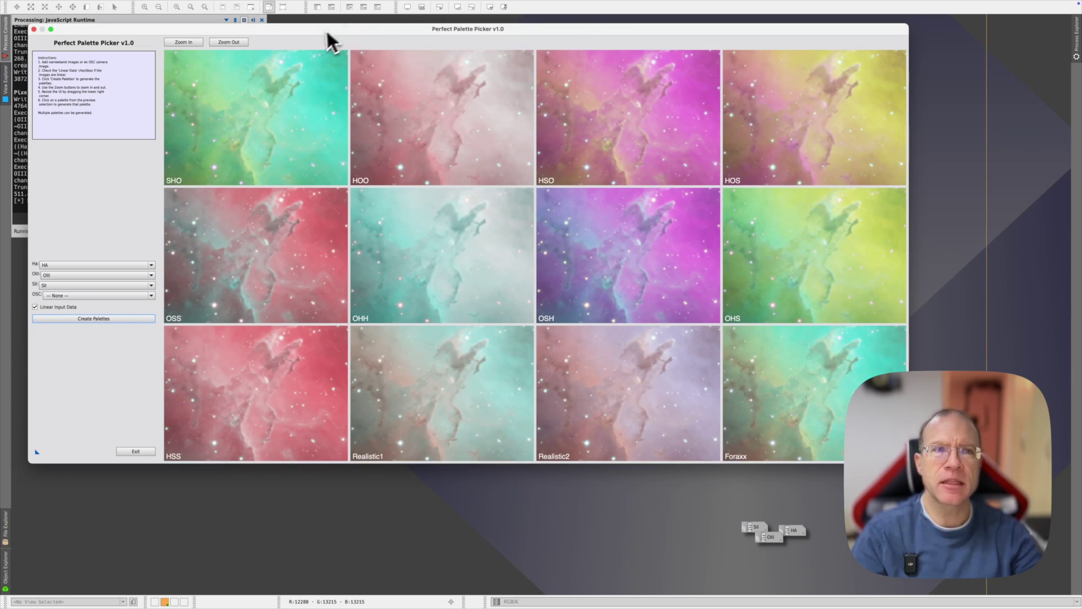
click(242, 43)
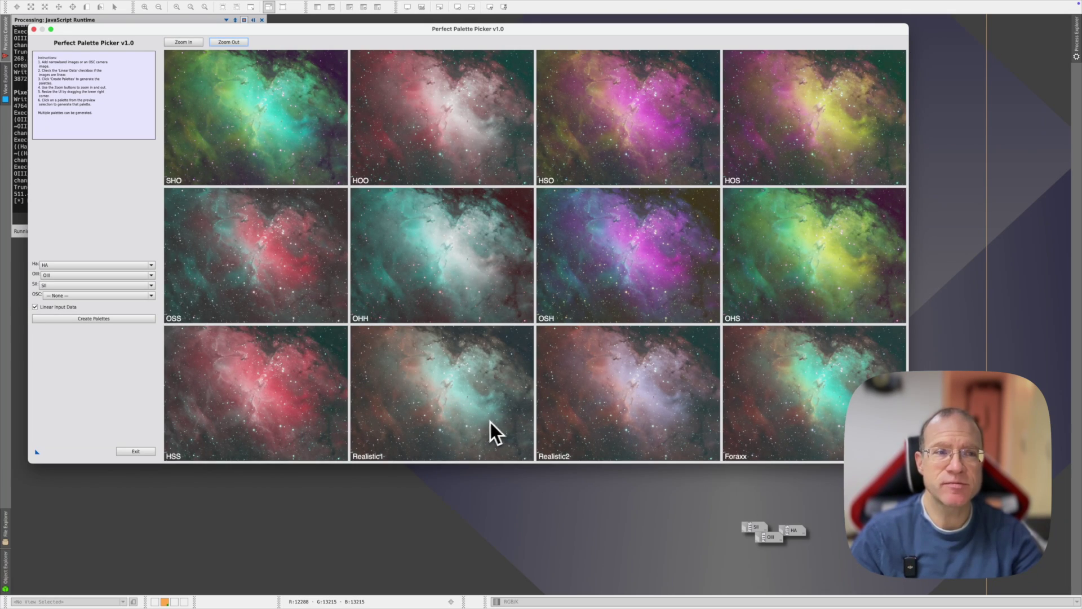
- Generate full-size SHO, OHS, Foraxx and Realistic2 images from their previews
click(252, 109)
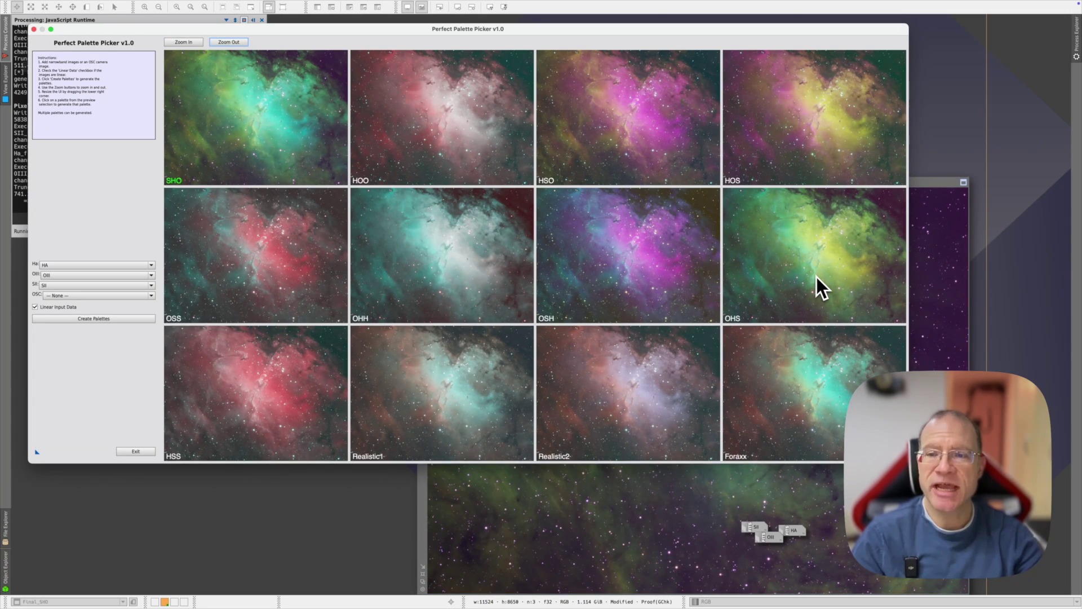
click(816, 276)
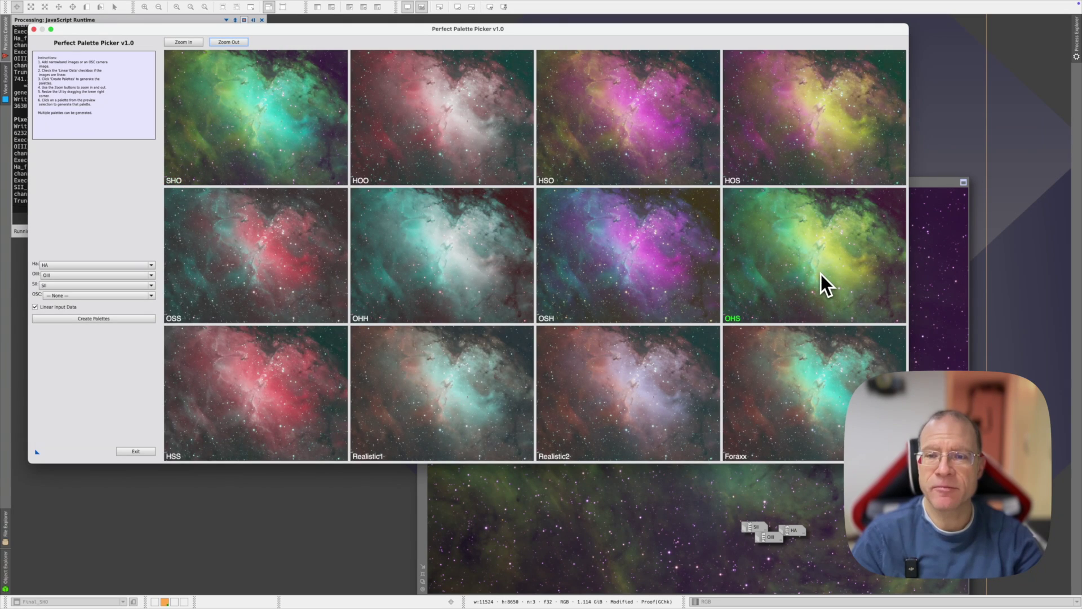
click(797, 429)
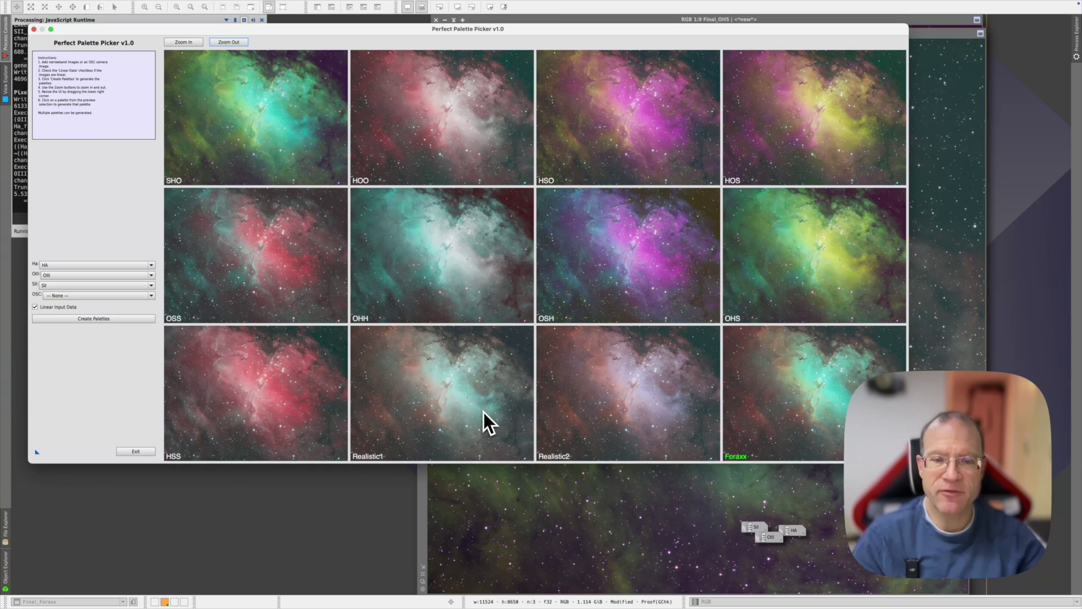
click(570, 405)
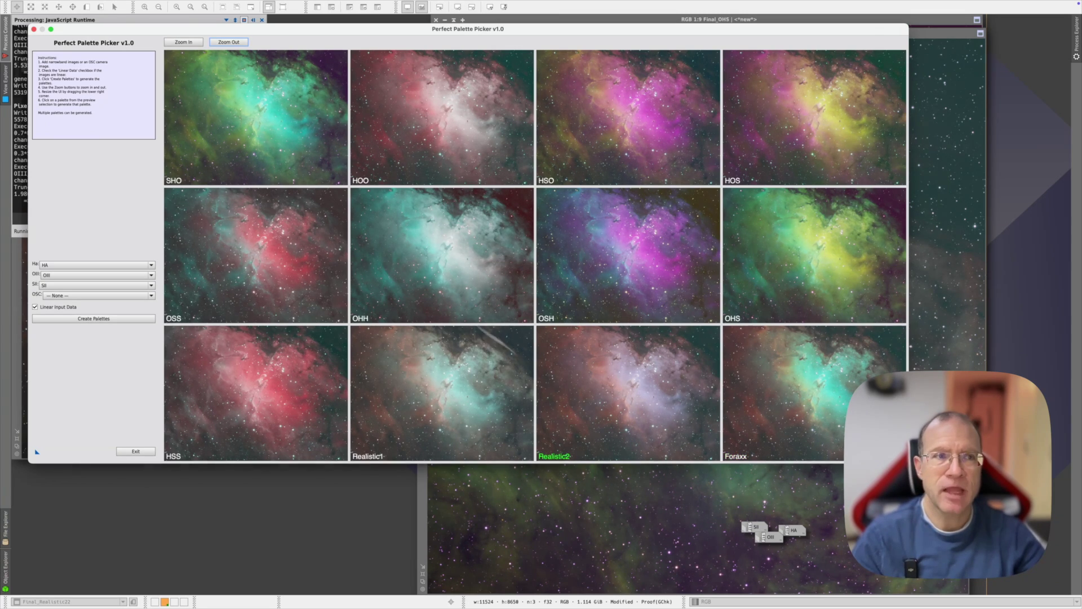
- Close the picker and minimize Final_Realistic22 to an icon
click(34, 29)
drag(443, 44, 545, 90)
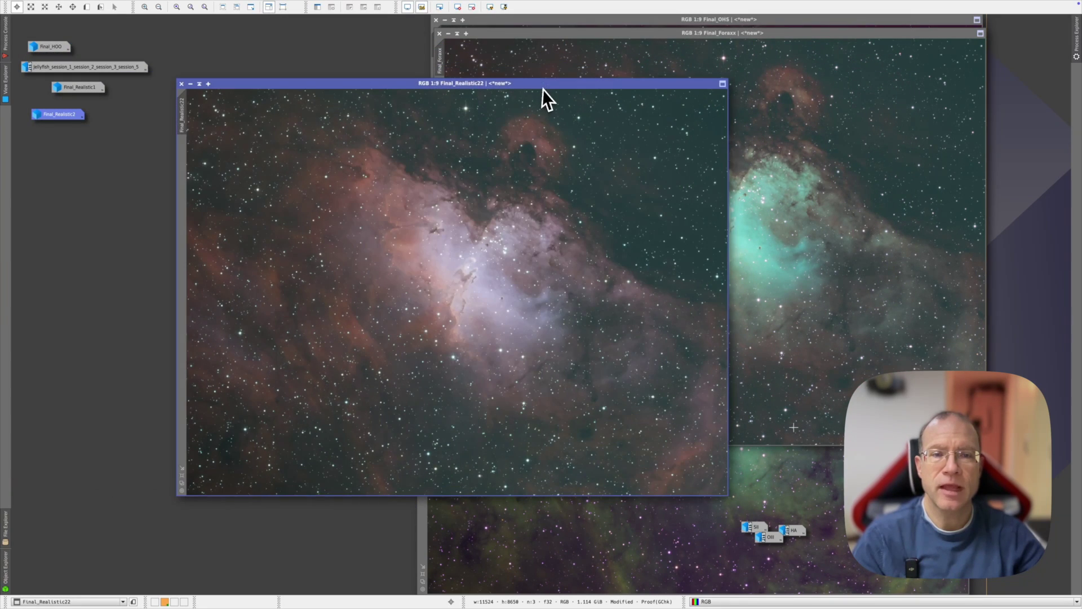
click(589, 38)
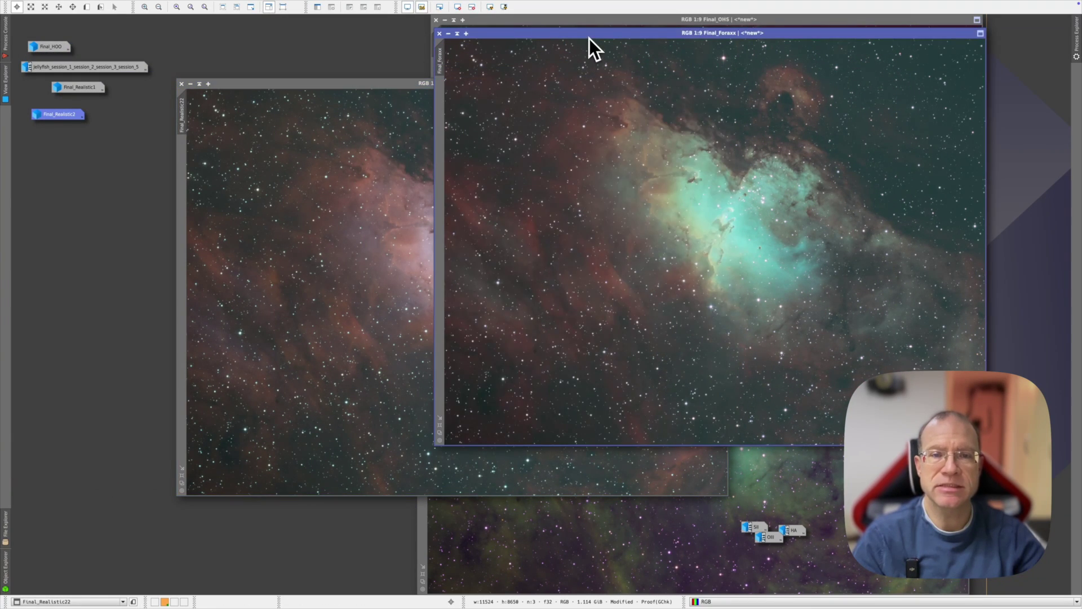
click(372, 85)
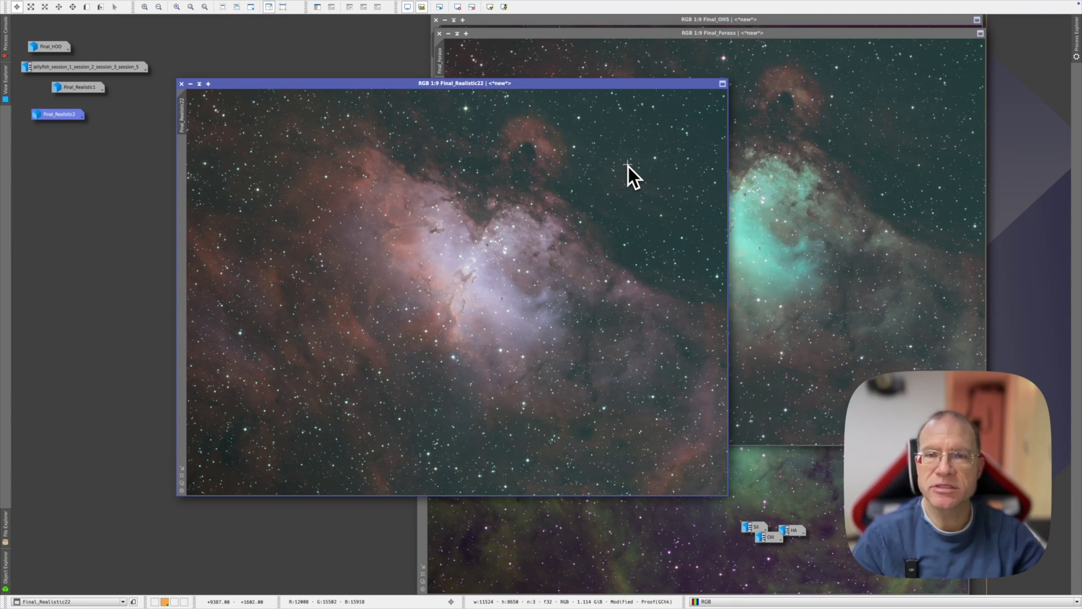
click(191, 84)
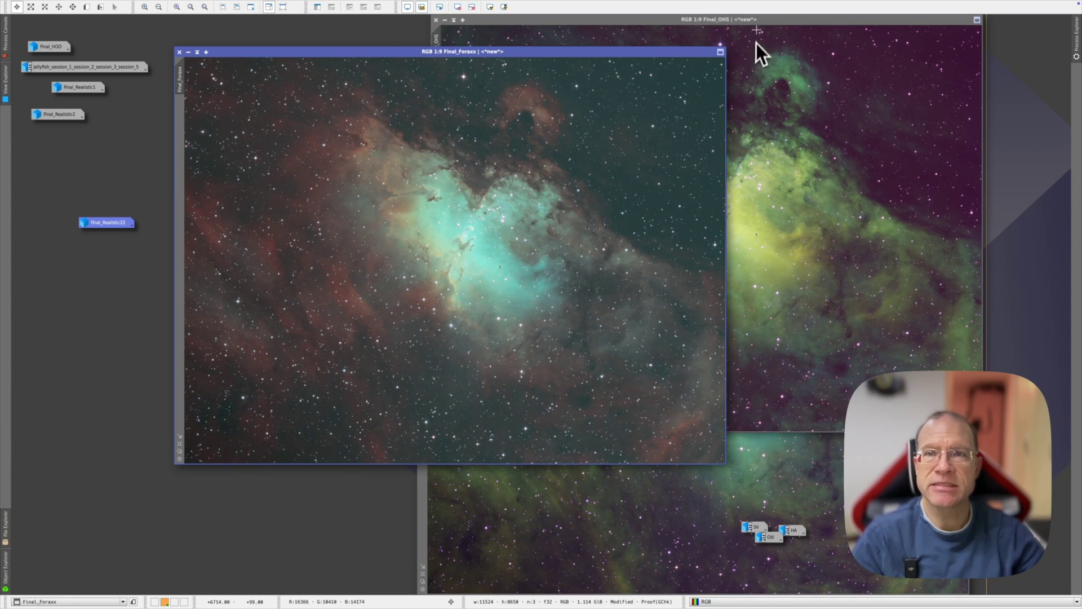
- Bring Final_OHS and Final_SHO forward, moving Final_SHO up and left
click(797, 19)
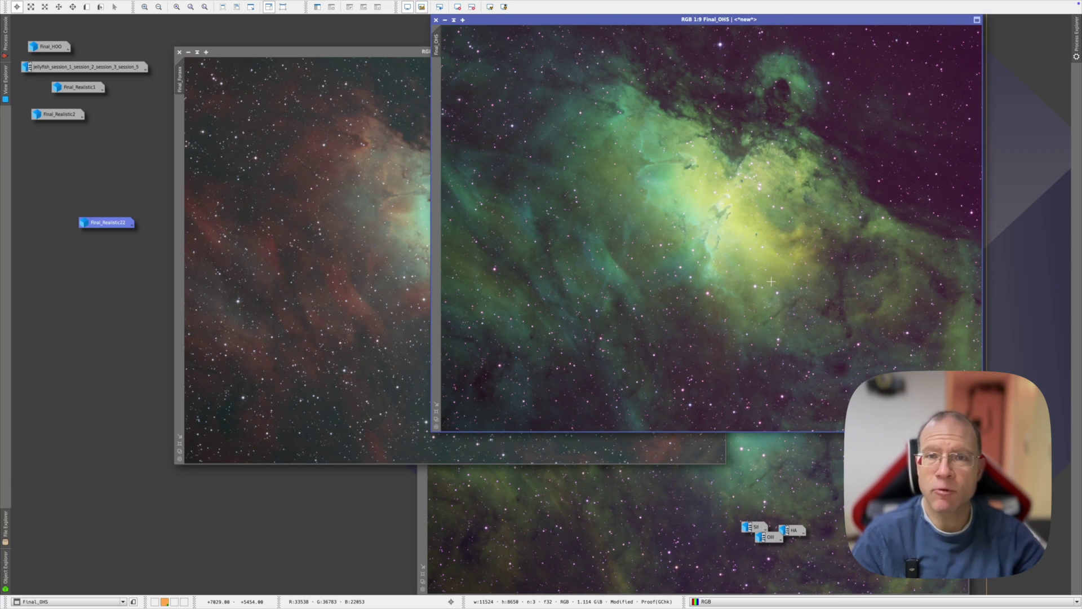
click(654, 504)
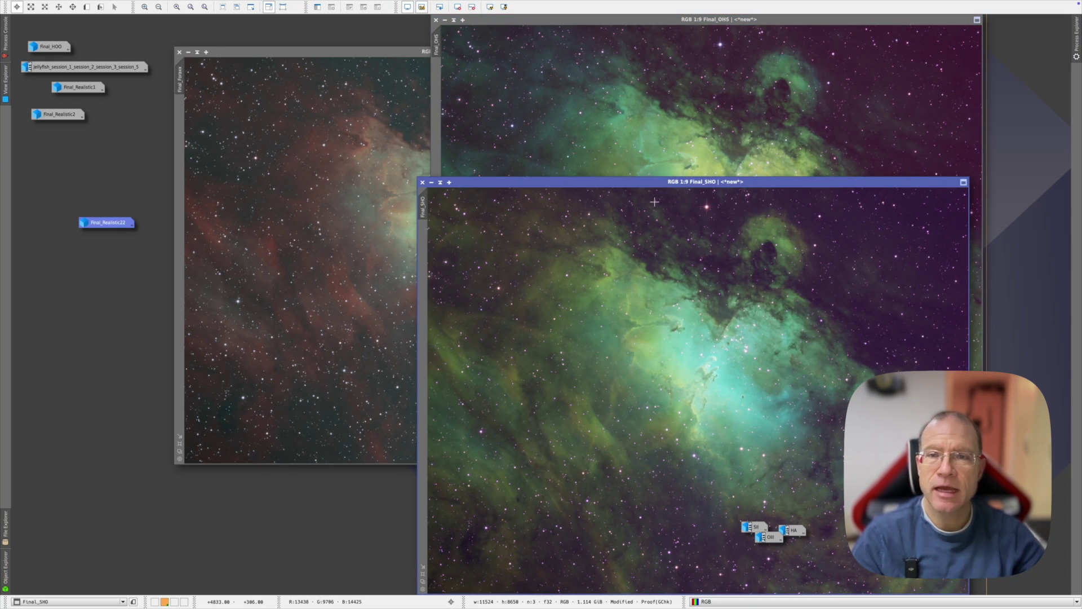
drag(655, 184, 571, 142)
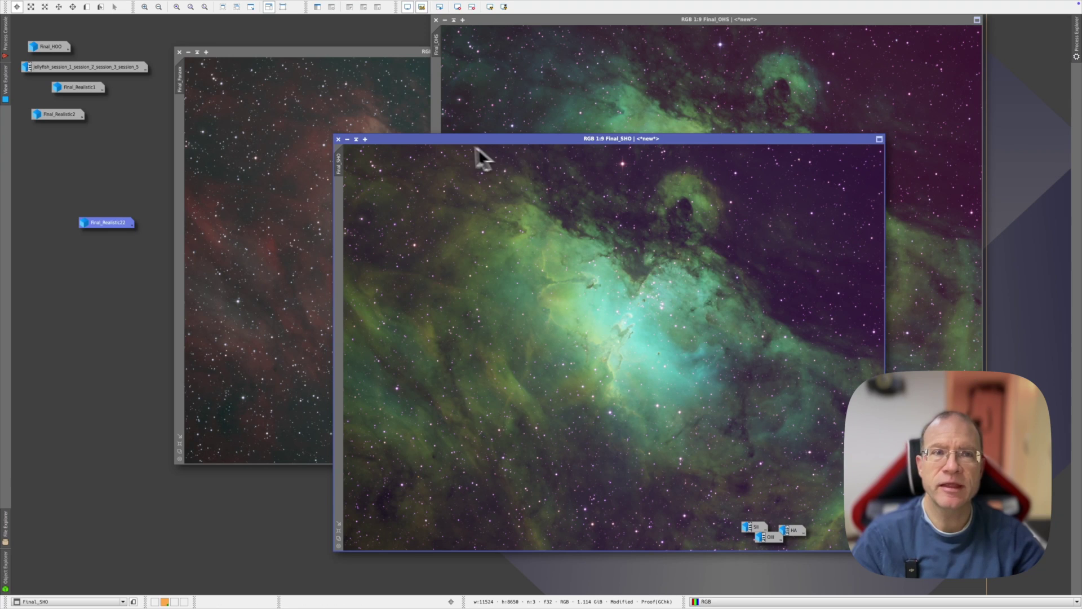
click(229, 4)
mouse_move(235, 167)
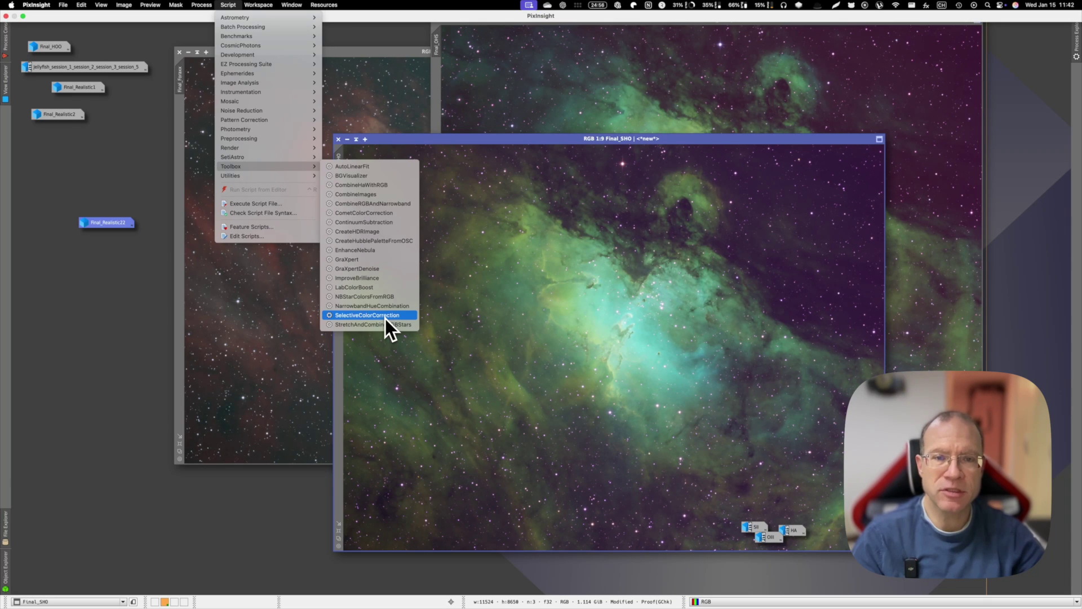
- Close the scripts menu, view Final_Foraxx, then bring the Final_SHO Eagle Nebula image back to front
click(134, 315)
click(395, 55)
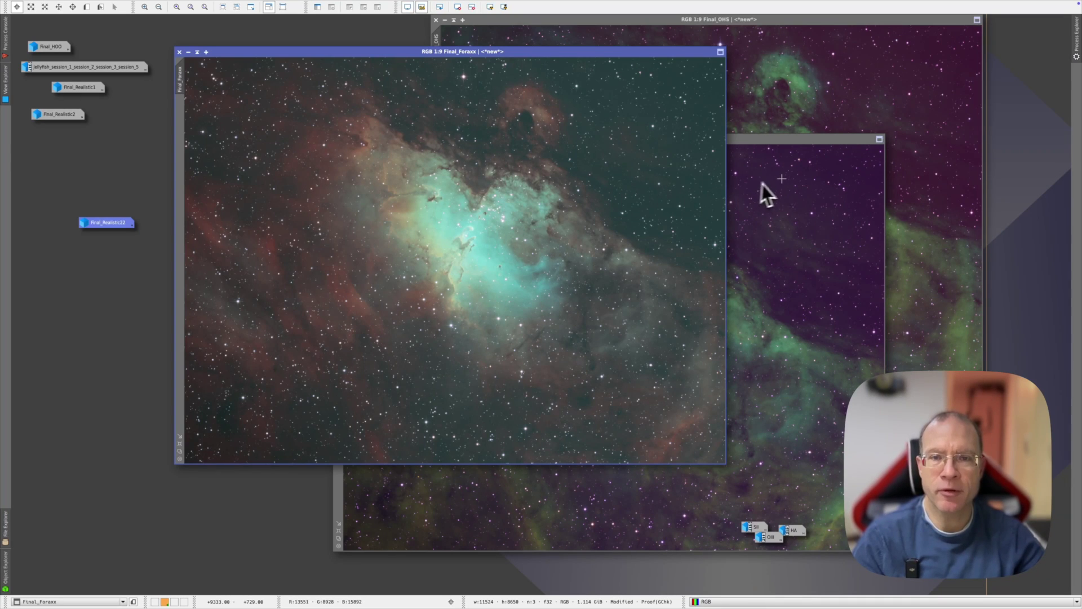
click(811, 142)
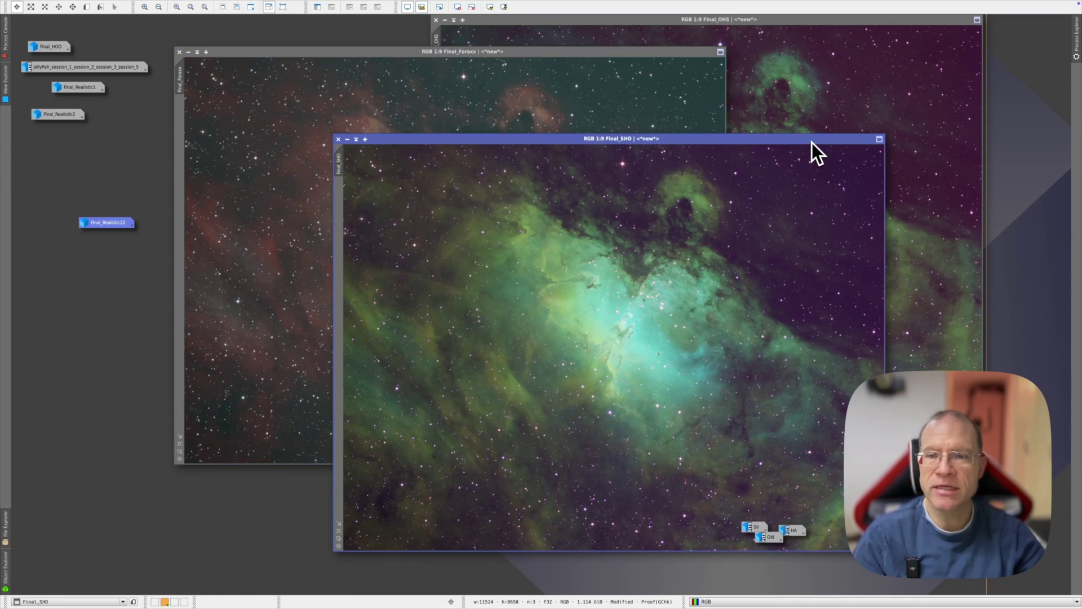